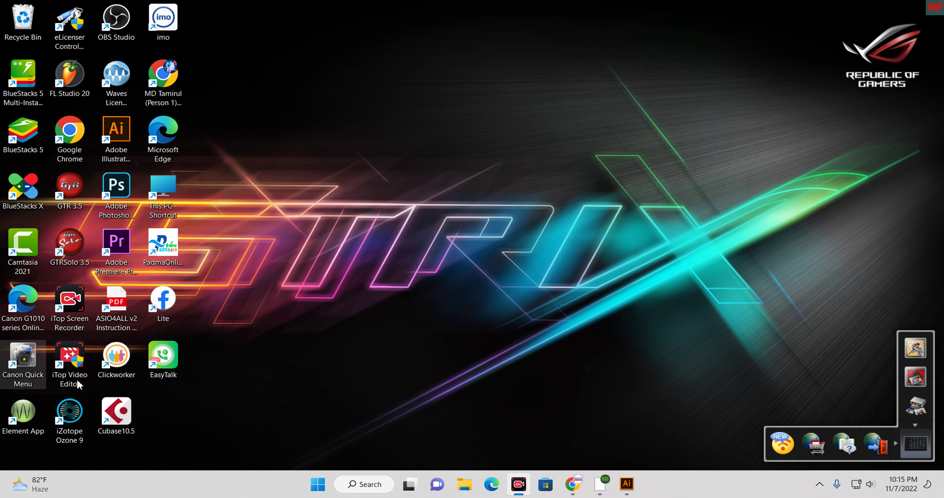
Step: Launch Cubase 10.5, create an empty project in the default location and dismiss the registration reminder
{"action": "double_click", "coordinate": [123, 415]}
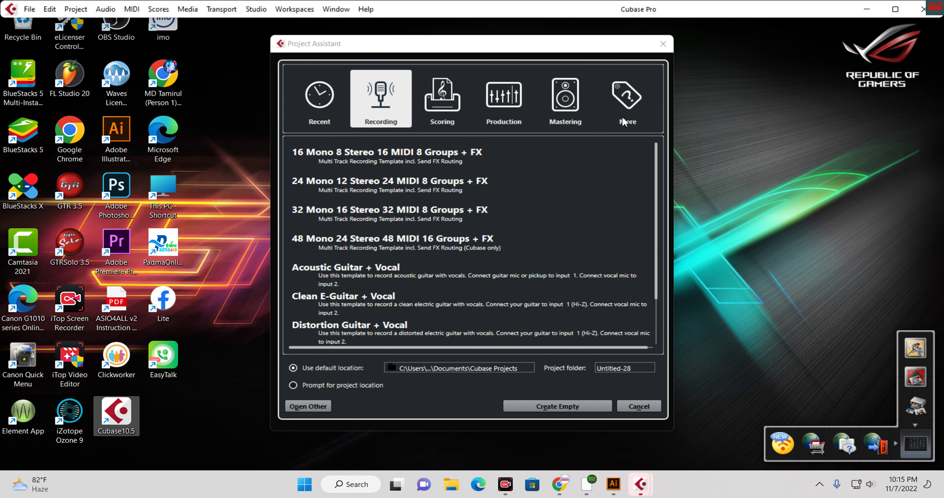
{"action": "left_click", "coordinate": [624, 122]}
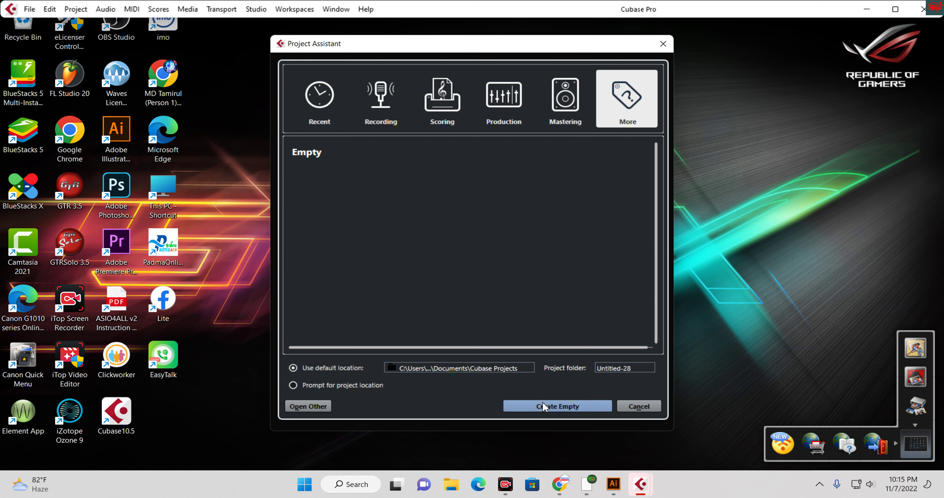
{"action": "left_click", "coordinate": [557, 406]}
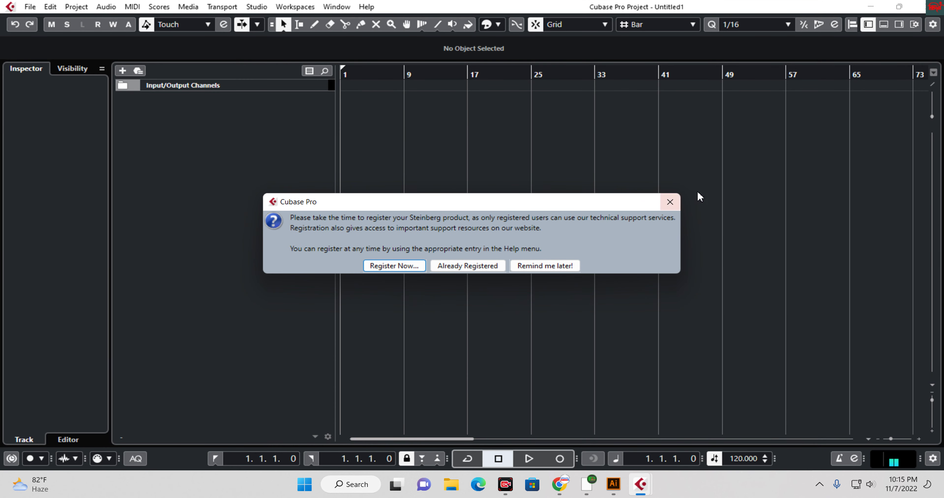
{"action": "left_click", "coordinate": [670, 202]}
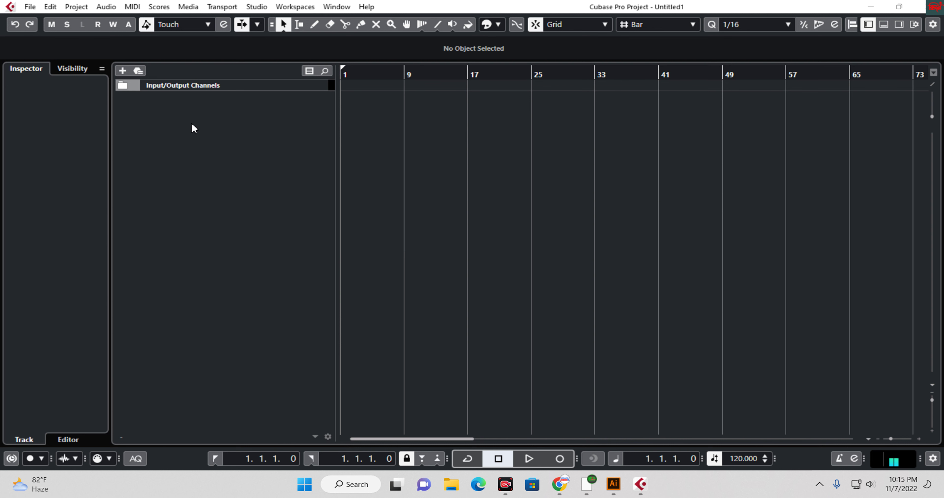
Step: Add one mono audio track with input In 1 (Mono) and output Stereo Out
{"action": "right_click", "coordinate": [184, 111]}
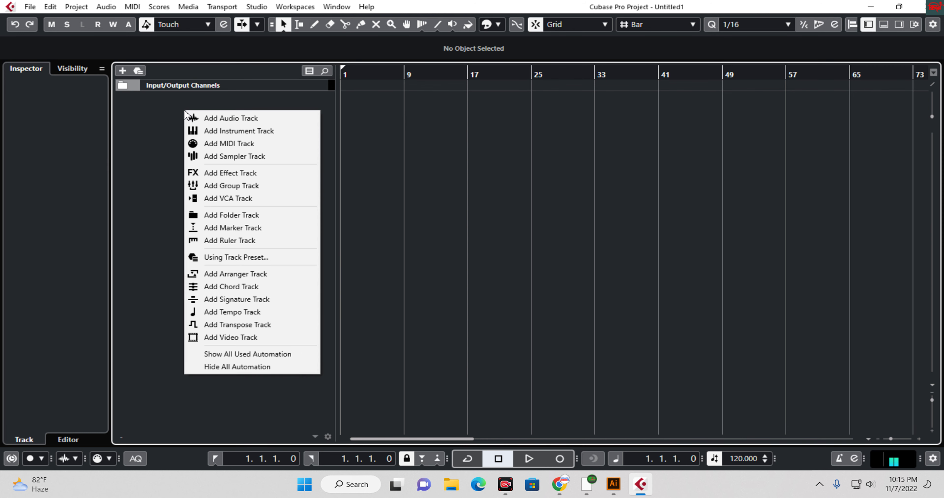
{"action": "left_click", "coordinate": [216, 119]}
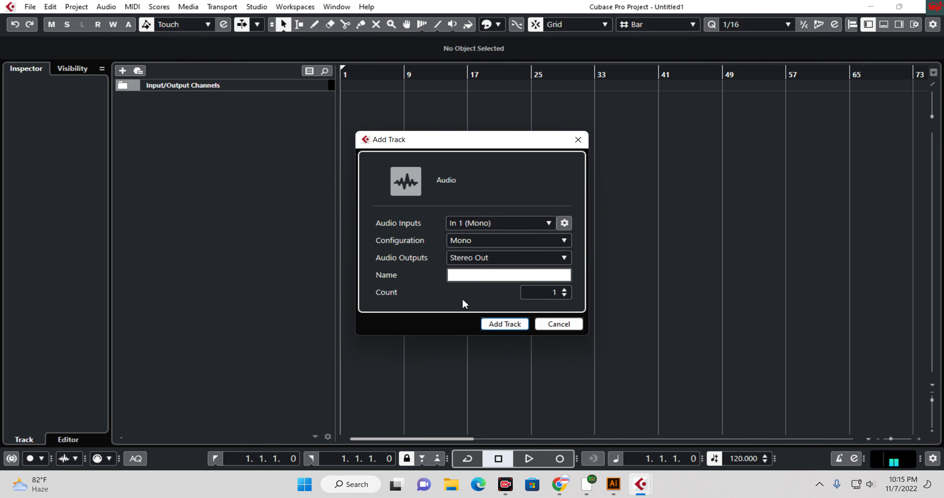
{"action": "left_click", "coordinate": [506, 324]}
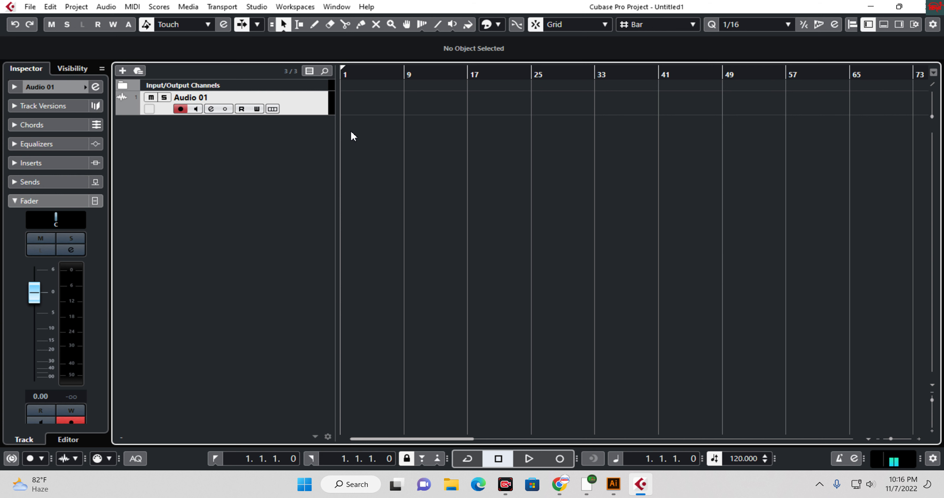
Step: Record a vocal take of about nine bars on the record-enabled Audio 01 track
{"action": "left_click", "coordinate": [181, 110]}
{"action": "left_click", "coordinate": [181, 110]}
{"action": "left_click", "coordinate": [559, 459]}
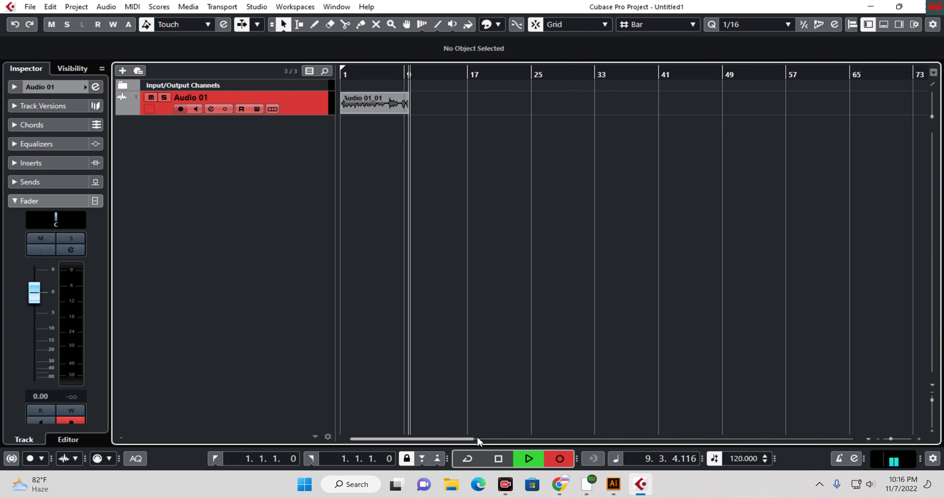
{"action": "left_click", "coordinate": [505, 461]}
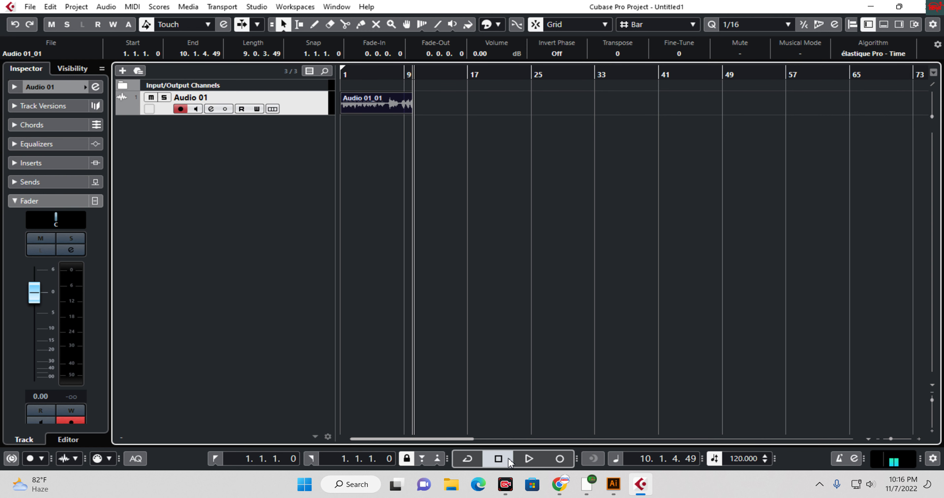
Step: Play the recorded take back from the project start, raising the system volume slightly while listening
{"action": "left_click_drag", "start_coordinate": [411, 75], "coordinate": [336, 70]}
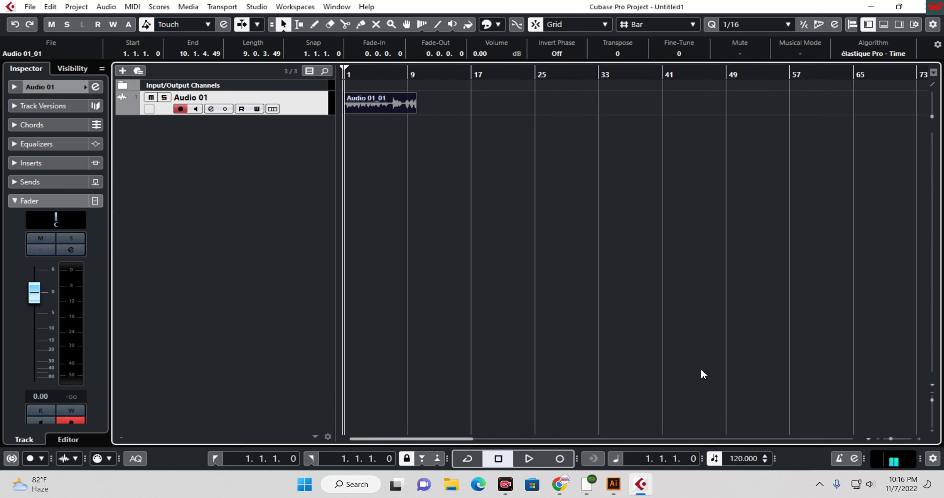
{"action": "left_click", "coordinate": [507, 460]}
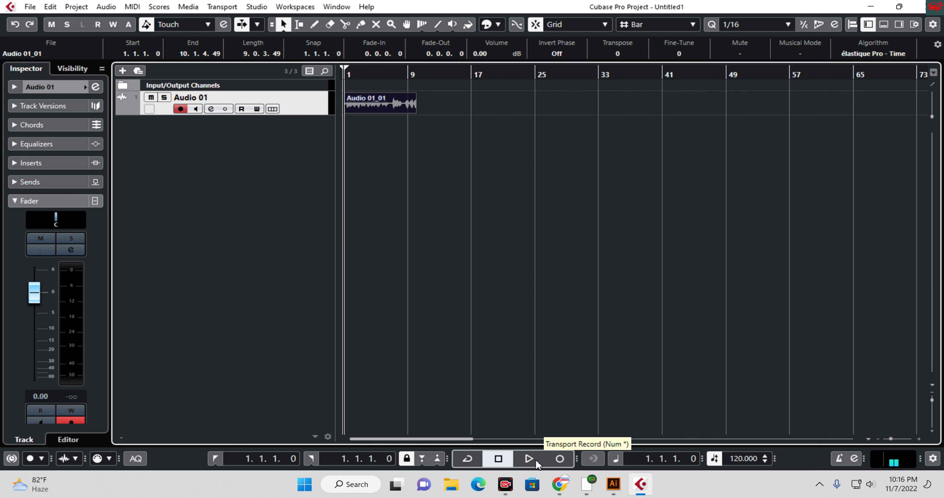
{"action": "left_click", "coordinate": [523, 462]}
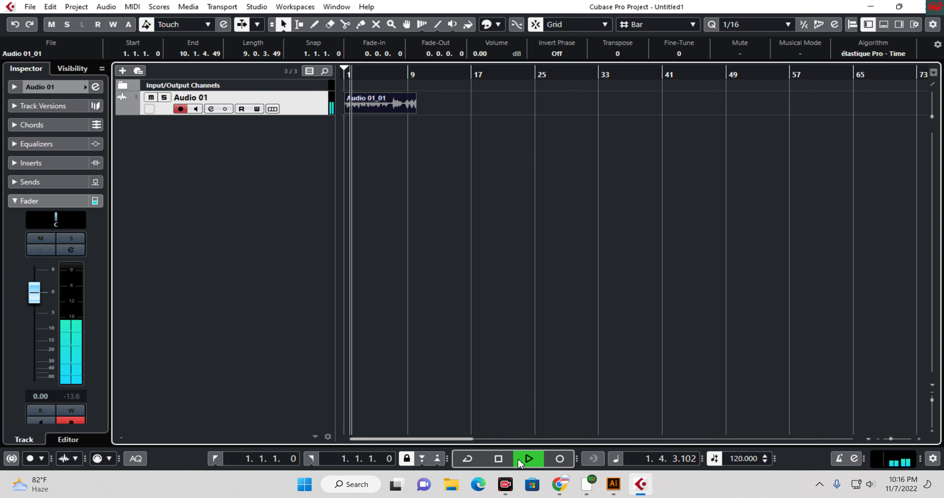
{"action": "left_click", "coordinate": [862, 484]}
{"action": "mouse_move", "coordinate": [807, 418]}
{"action": "left_mouse_down"}
{"action": "mouse_move", "coordinate": [828, 418]}
{"action": "mouse_move", "coordinate": [817, 417]}
{"action": "left_mouse_up"}
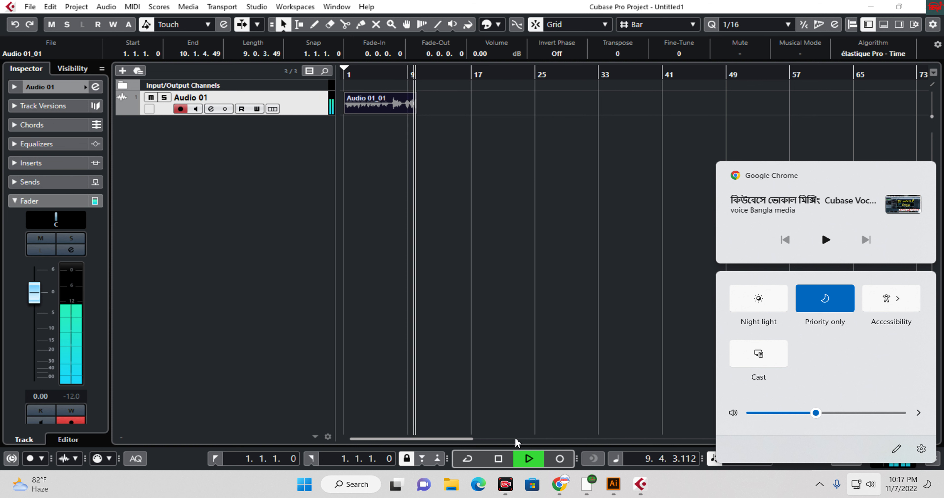
{"action": "left_click", "coordinate": [502, 460]}
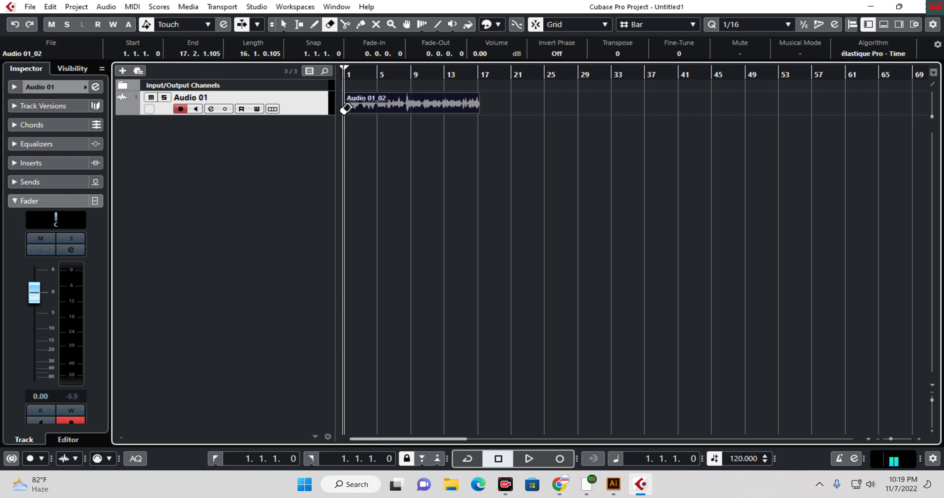
Step: Increase the height of the Audio 01 track and slightly reduce its waveform's vertical zoom
{"action": "mouse_move", "coordinate": [339, 131]}
{"action": "left_mouse_down"}
{"action": "mouse_move", "coordinate": [316, 178]}
{"action": "mouse_move", "coordinate": [316, 253]}
{"action": "mouse_move", "coordinate": [344, 208]}
{"action": "left_mouse_up"}
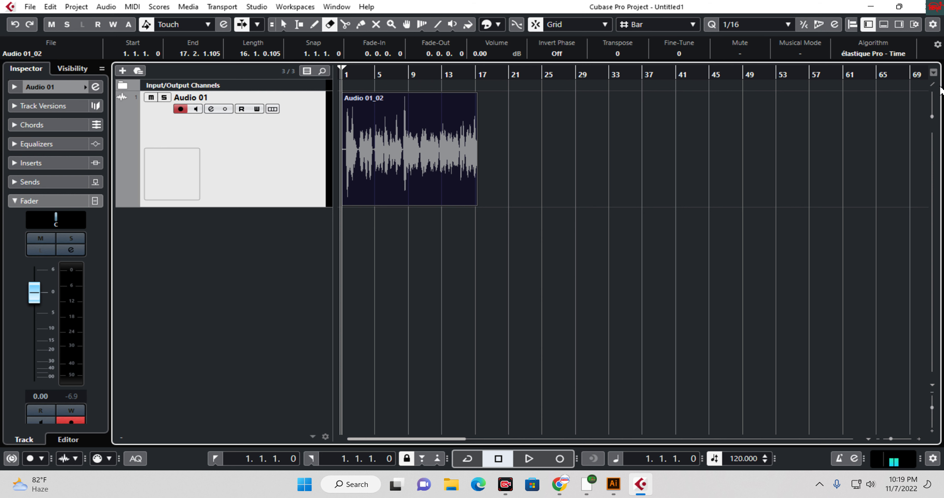
{"action": "mouse_move", "coordinate": [934, 116]}
{"action": "left_mouse_down"}
{"action": "mouse_move", "coordinate": [934, 107]}
{"action": "mouse_move", "coordinate": [934, 122]}
{"action": "left_mouse_up"}
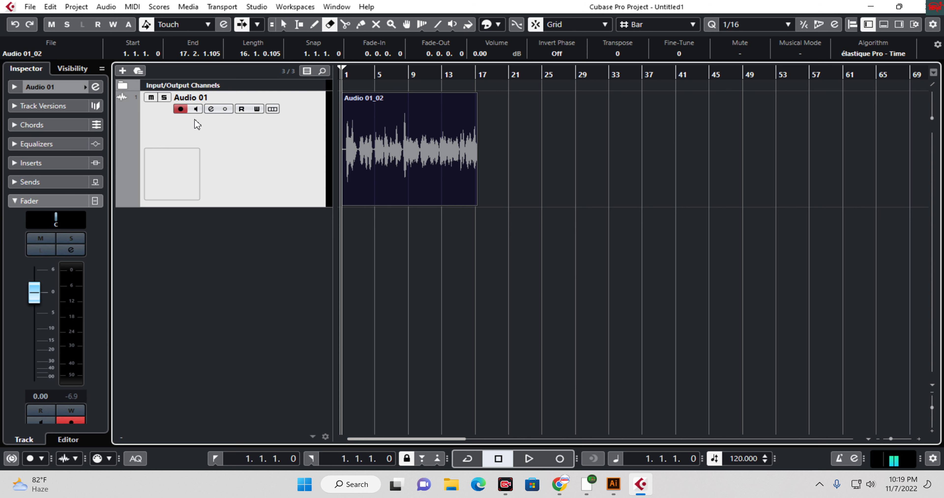
Step: Load the Dynamics Compressor into the first insert slot of Audio 01 and move its window aside
{"action": "left_click", "coordinate": [211, 109]}
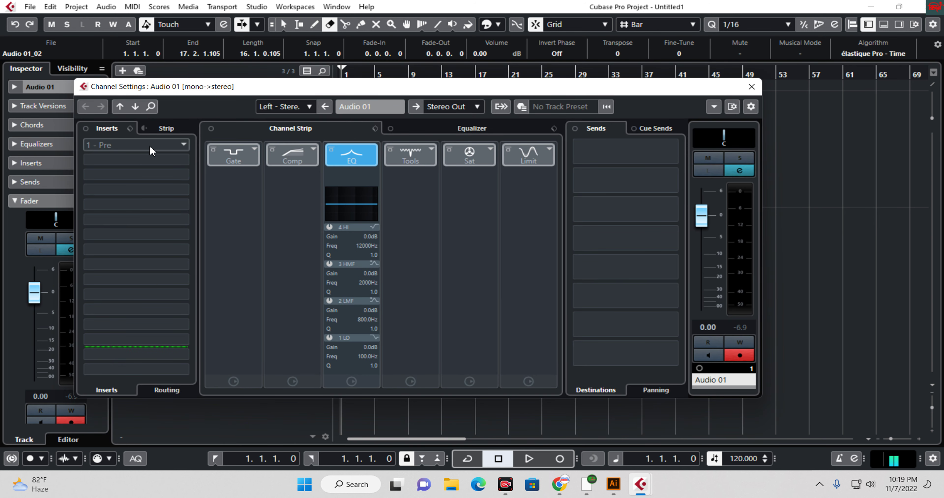
{"action": "left_click", "coordinate": [122, 146]}
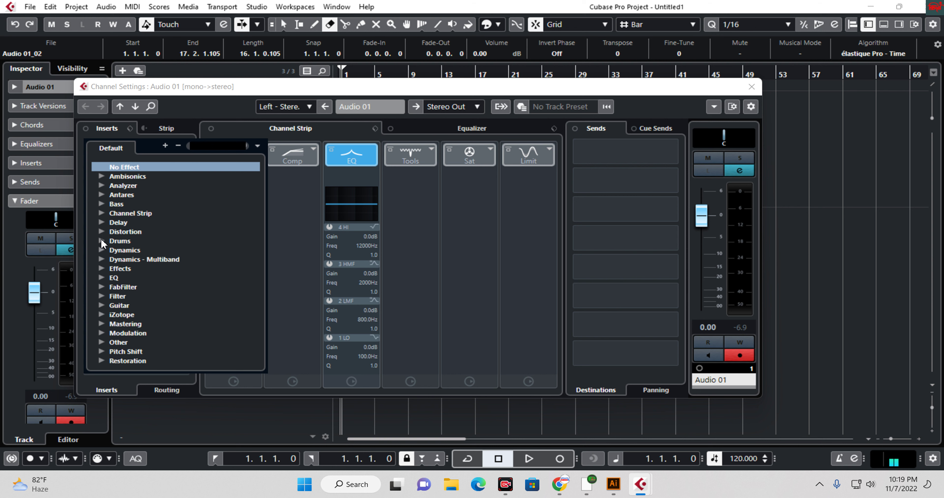
{"action": "left_click", "coordinate": [101, 249]}
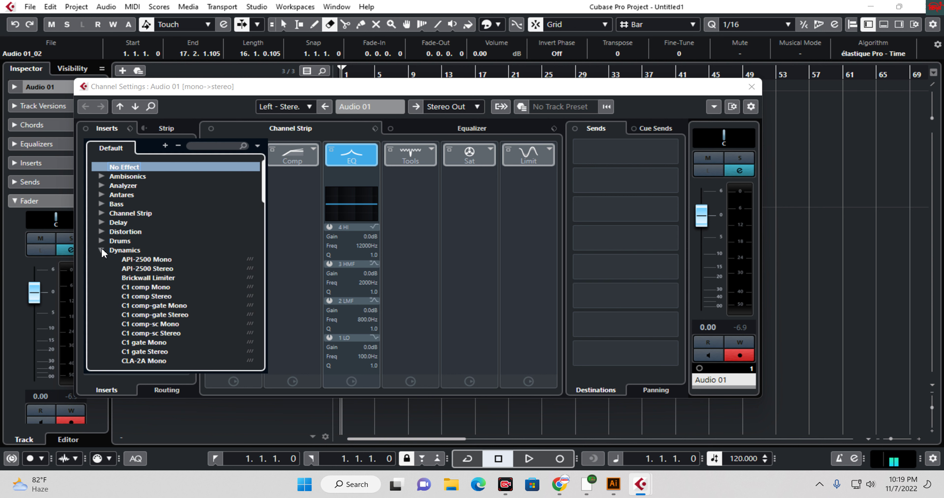
{"action": "scroll", "coordinate": [135, 279], "scroll_direction": "down", "scroll_amount": 3}
{"action": "scroll", "coordinate": [142, 279], "scroll_direction": "down", "scroll_amount": 2}
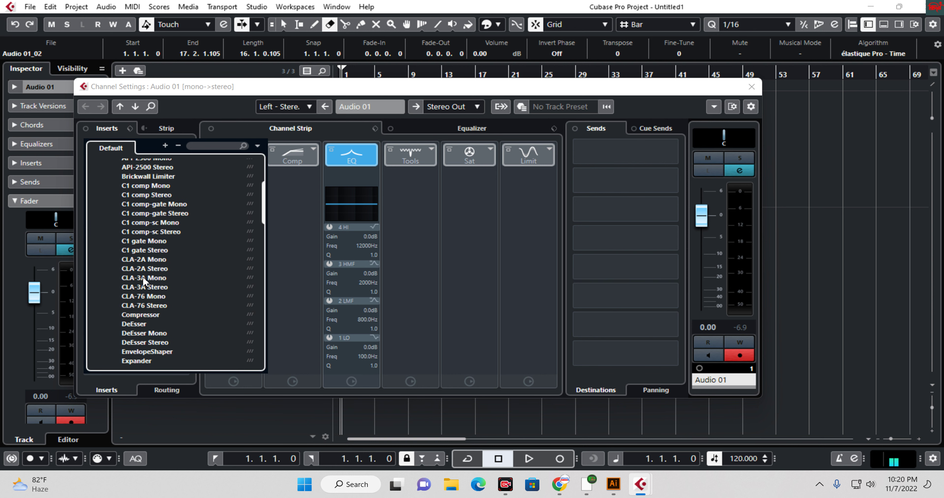
{"action": "left_click", "coordinate": [135, 315]}
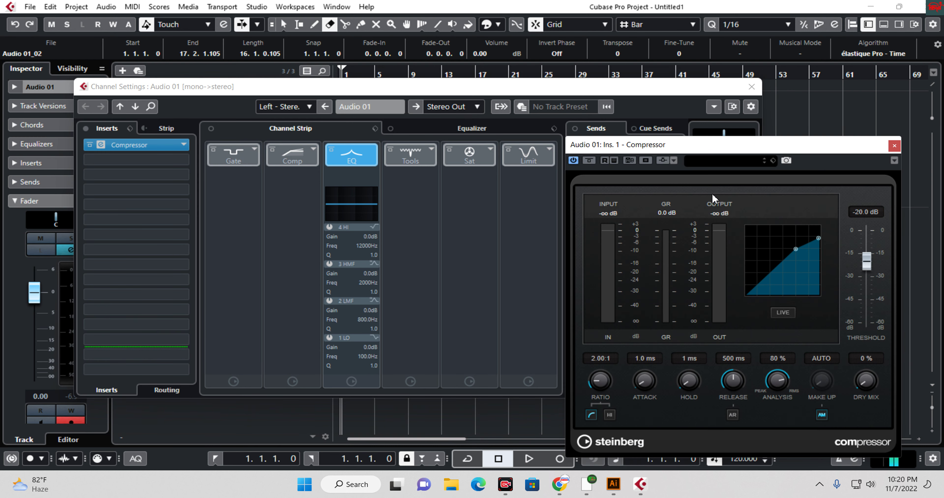
{"action": "left_click_drag", "start_coordinate": [775, 153], "coordinate": [269, 83]}
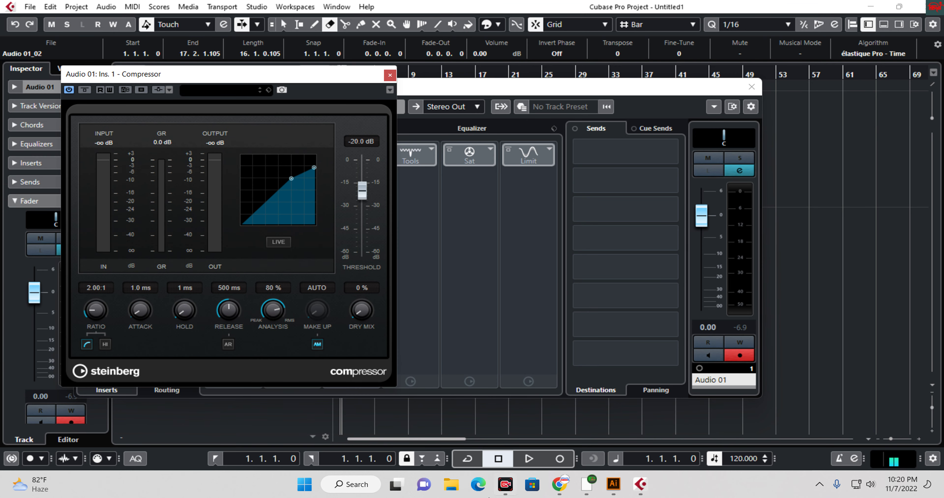
Step: Listen to the vocal through the Compressor's default settings and look through its preset list
{"action": "left_click", "coordinate": [529, 460]}
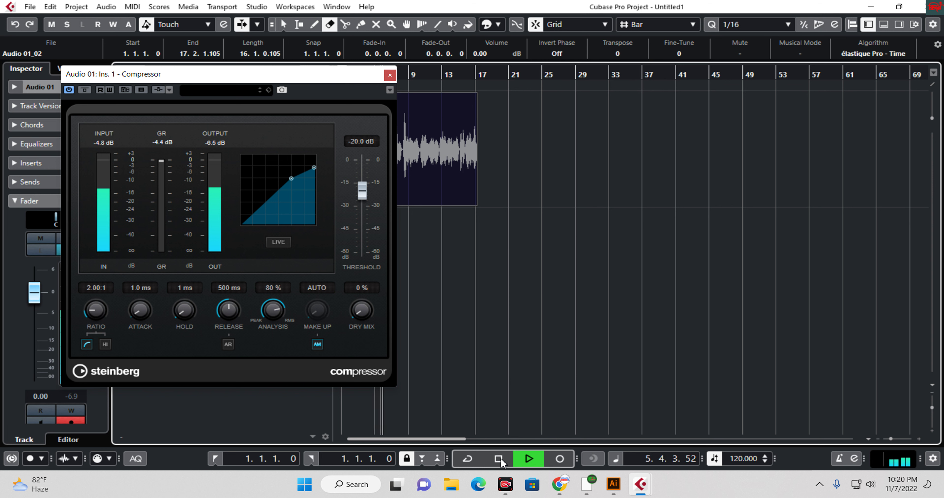
{"action": "key", "text": "space"}
{"action": "left_click", "coordinate": [233, 92]}
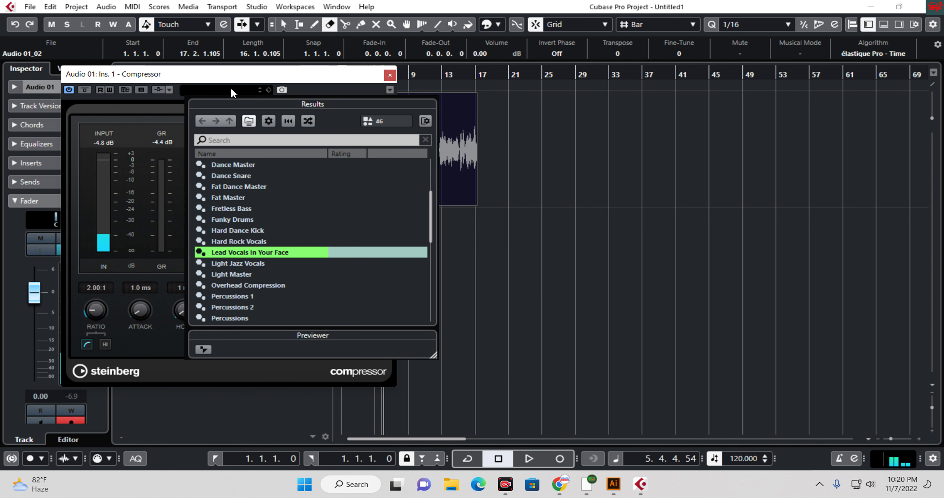
{"action": "scroll", "coordinate": [334, 267], "scroll_direction": "down", "scroll_amount": 3}
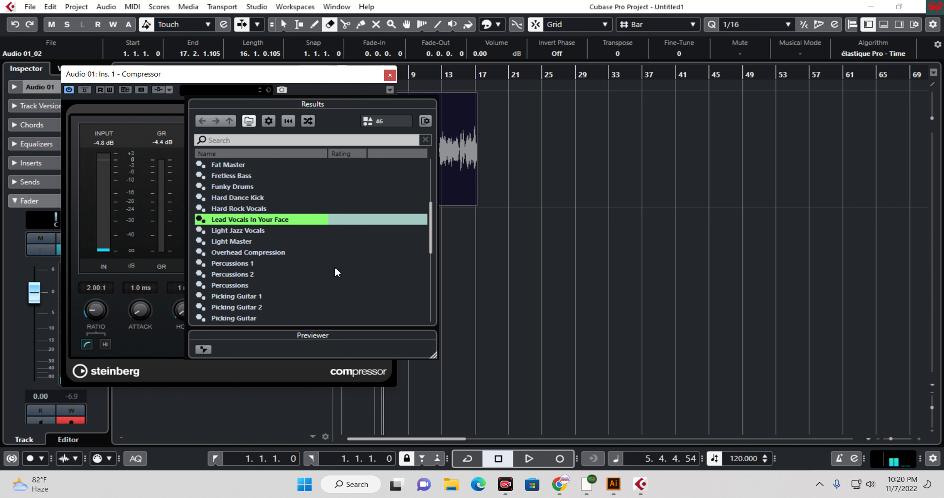
{"action": "scroll", "coordinate": [334, 268], "scroll_direction": "up", "scroll_amount": 2}
{"action": "left_click", "coordinate": [822, 465]}
{"action": "left_click", "coordinate": [216, 93]}
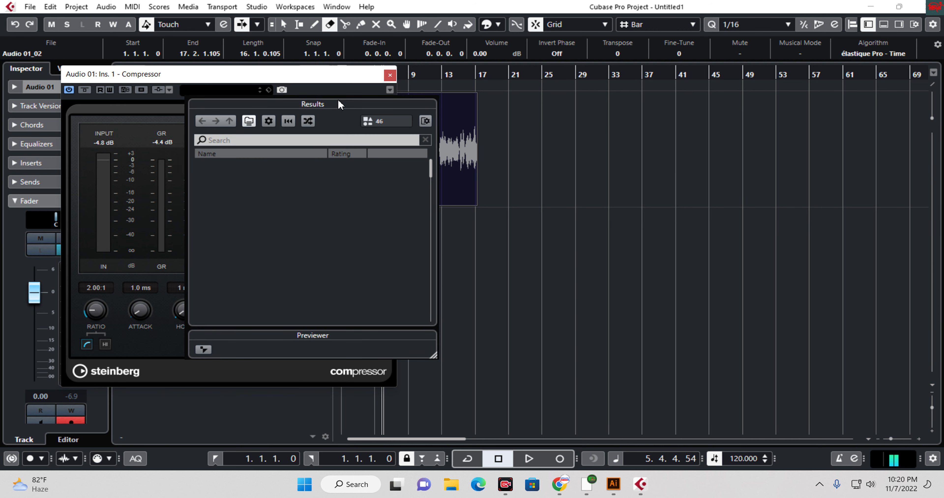
{"action": "left_click", "coordinate": [281, 90]}
Step: Try the Fat Master preset on the Compressor during playback, with its window moved clear of the vocal clip
{"action": "left_click_drag", "start_coordinate": [357, 77], "coordinate": [828, 63]}
{"action": "left_click", "coordinate": [529, 459]}
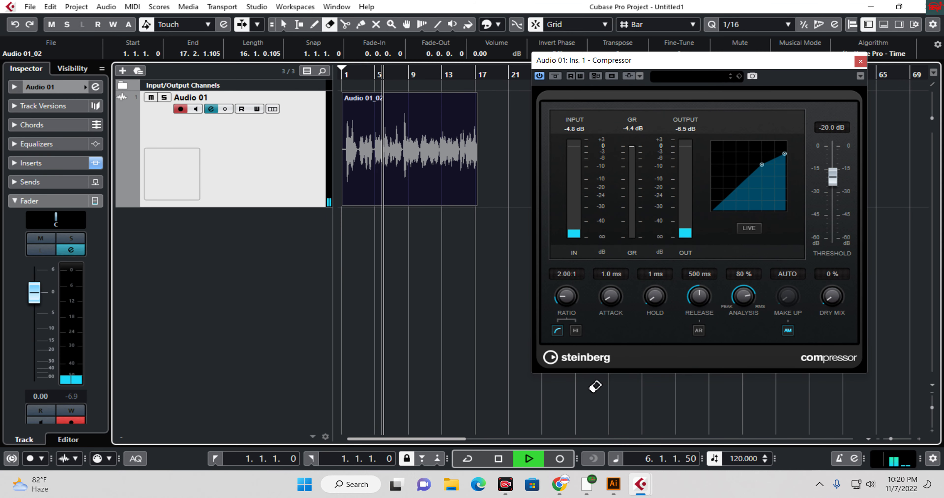
{"action": "left_click", "coordinate": [696, 77]}
{"action": "left_click", "coordinate": [695, 184]}
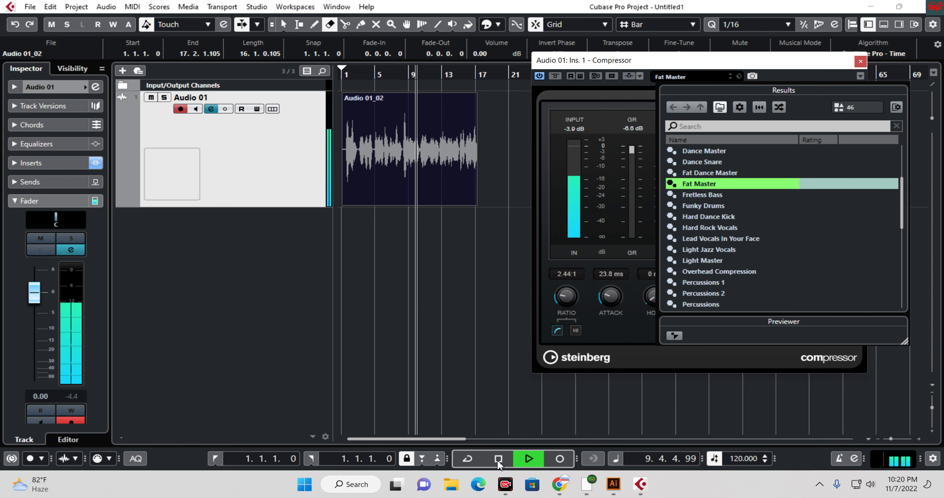
{"action": "key", "text": "space"}
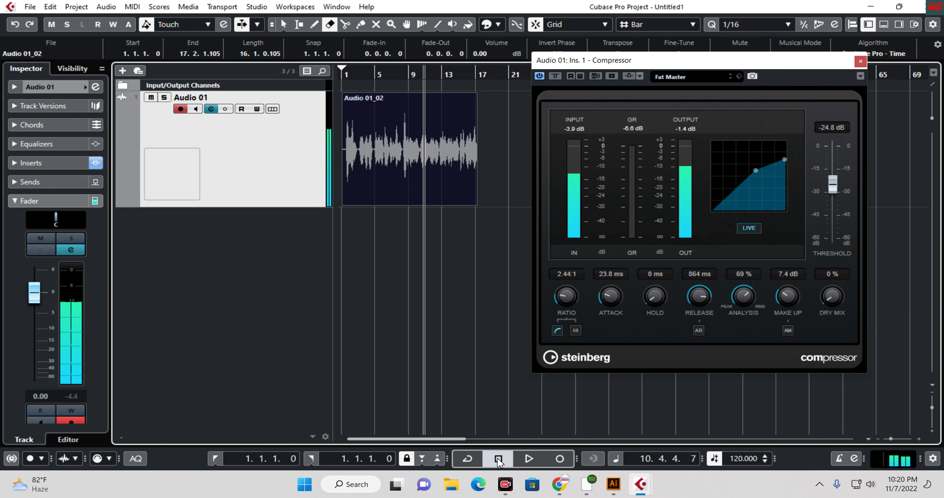
Step: Apply the Lead Vocals In Your Face preset to the Compressor and audition the vocal with it
{"action": "left_click", "coordinate": [664, 79]}
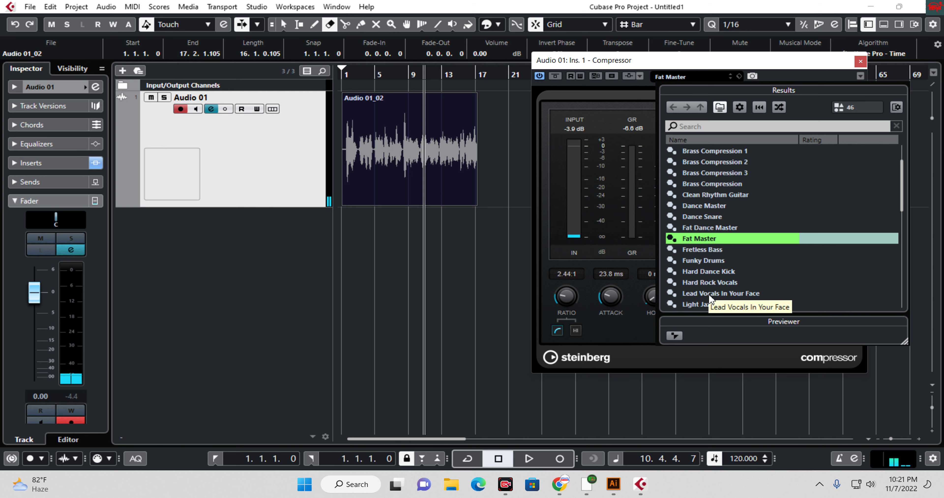
{"action": "left_click", "coordinate": [685, 294]}
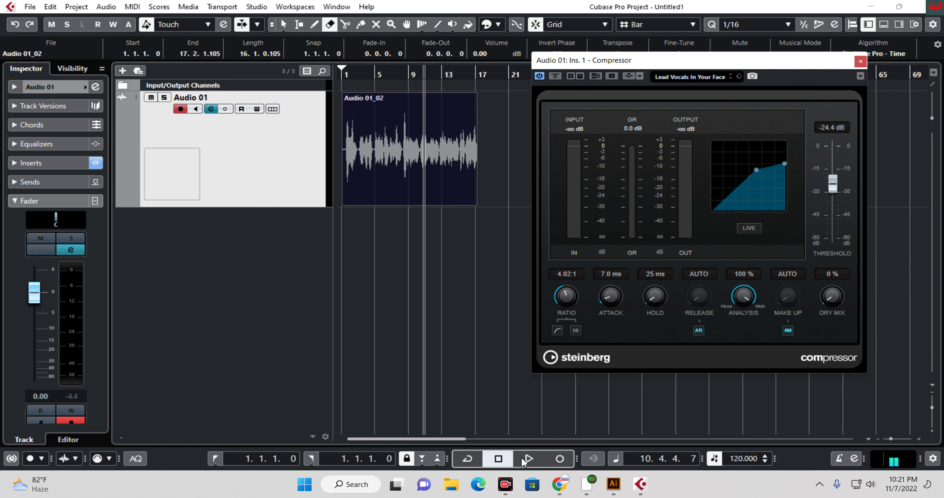
{"action": "left_click", "coordinate": [526, 460]}
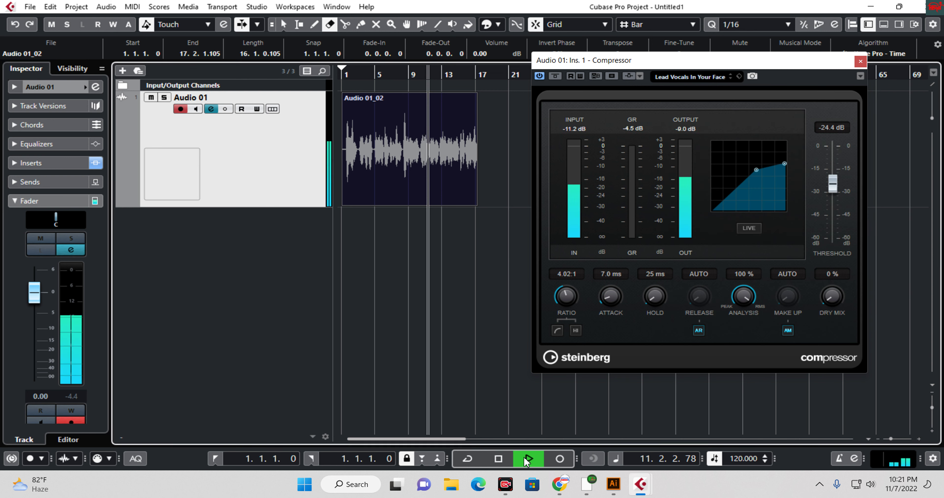
{"action": "left_click", "coordinate": [499, 461]}
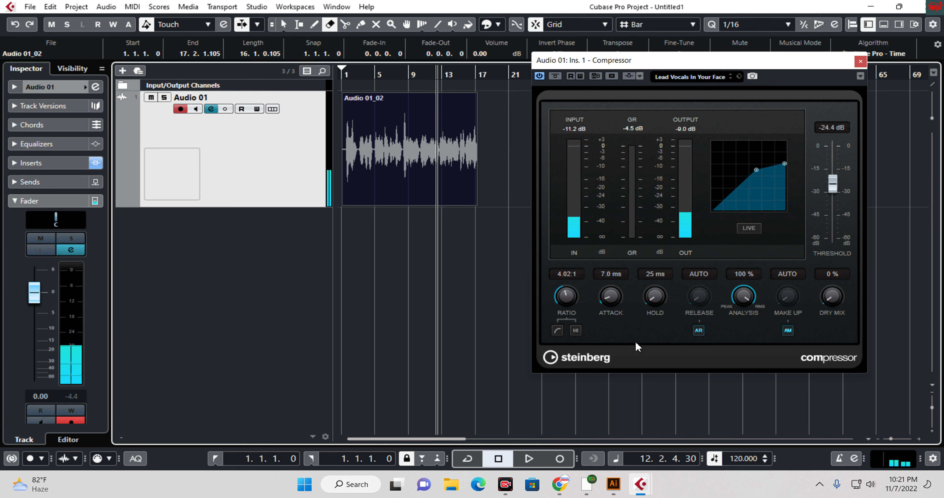
{"action": "left_click_drag", "start_coordinate": [697, 70], "coordinate": [638, 71]}
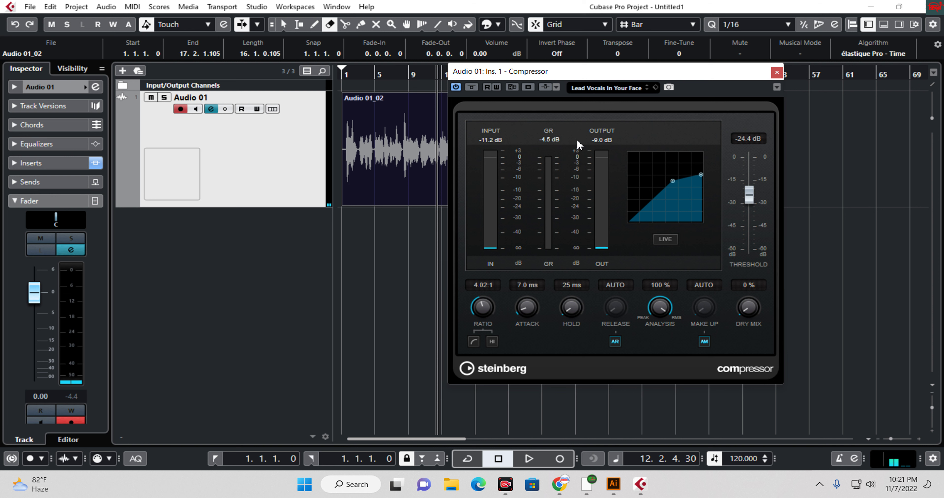
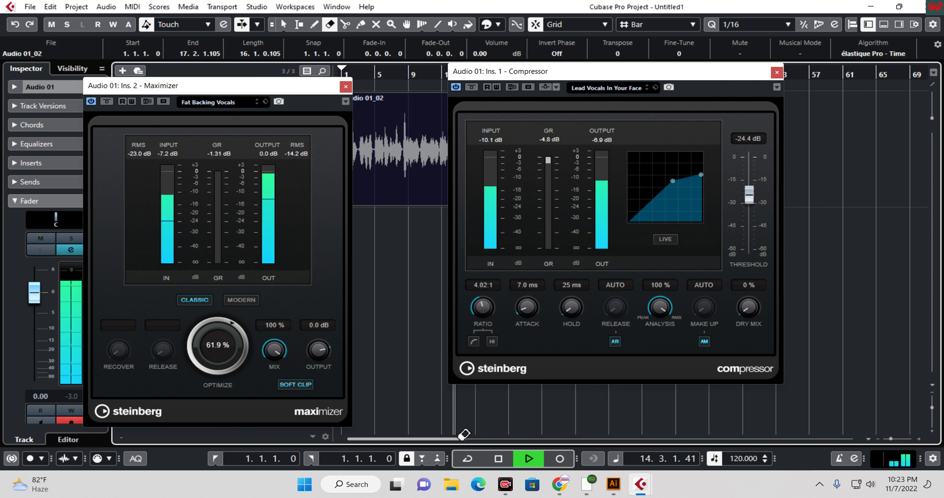
Step: Stop playback and bring up the Audio 01 channel settings, with the Maximizer window moved clear of the track controls
{"action": "left_click", "coordinate": [497, 462]}
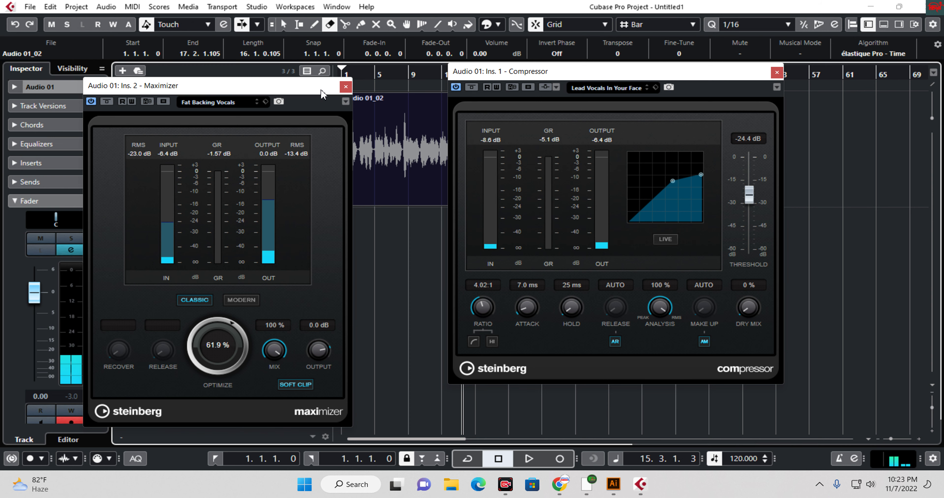
{"action": "left_click_drag", "start_coordinate": [310, 92], "coordinate": [744, 90]}
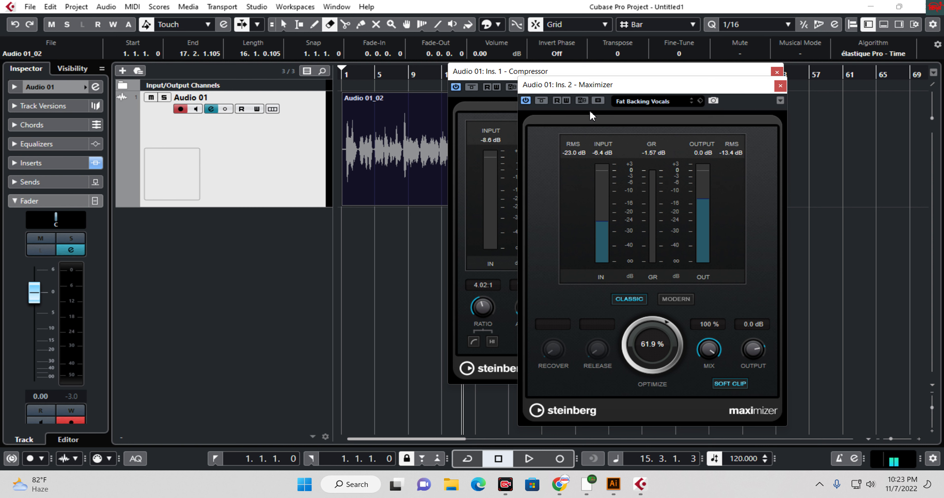
{"action": "left_click", "coordinate": [211, 109]}
{"action": "left_click", "coordinate": [211, 109]}
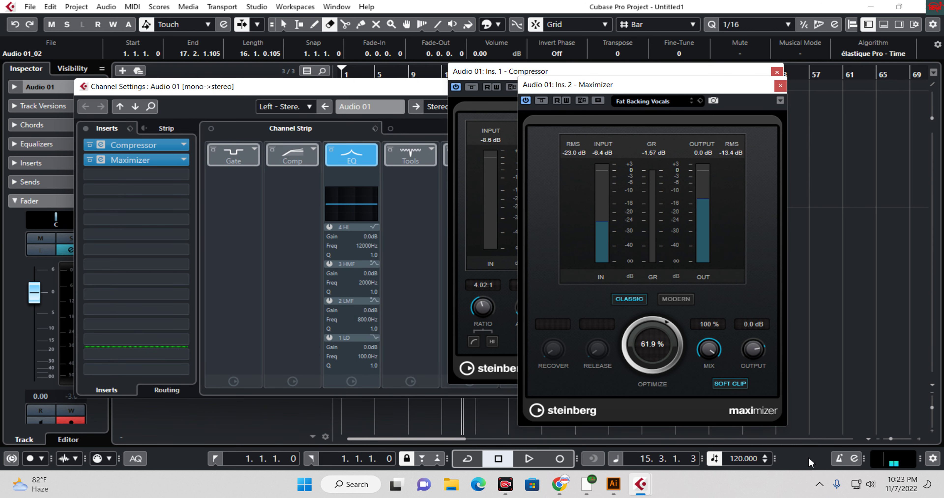
Step: Load the TrueVerb Stereo reverb from the Reverb category into the third insert slot of Audio 01
{"action": "left_click", "coordinate": [125, 175]}
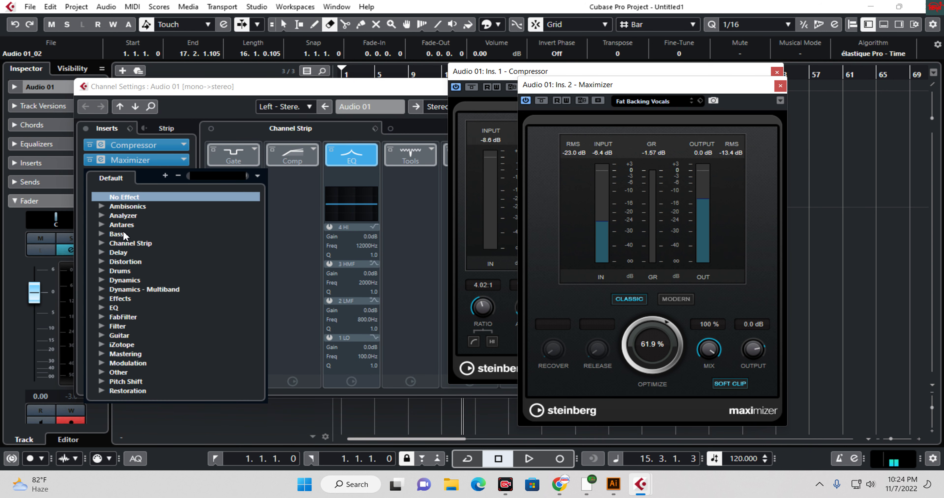
{"action": "scroll", "coordinate": [124, 231], "scroll_direction": "down", "scroll_amount": 1}
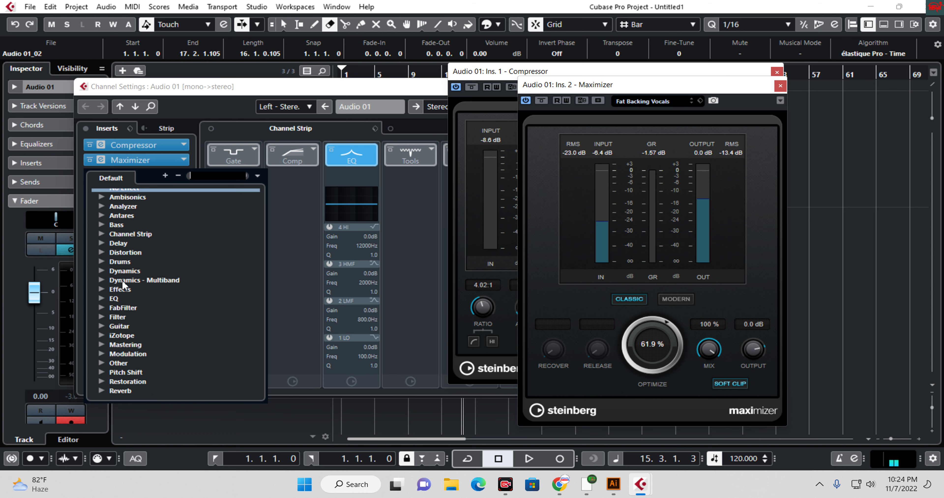
{"action": "scroll", "coordinate": [128, 280], "scroll_direction": "down", "scroll_amount": 7}
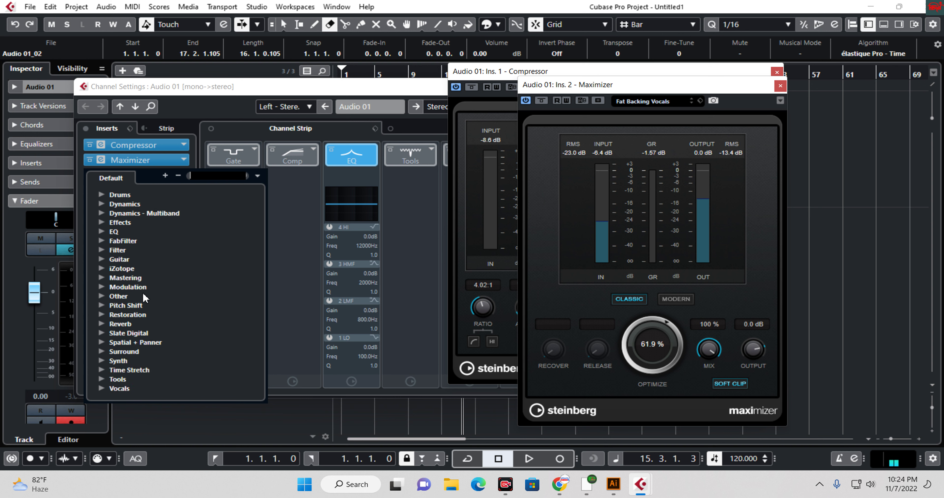
{"action": "scroll", "coordinate": [145, 282], "scroll_direction": "up", "scroll_amount": 8}
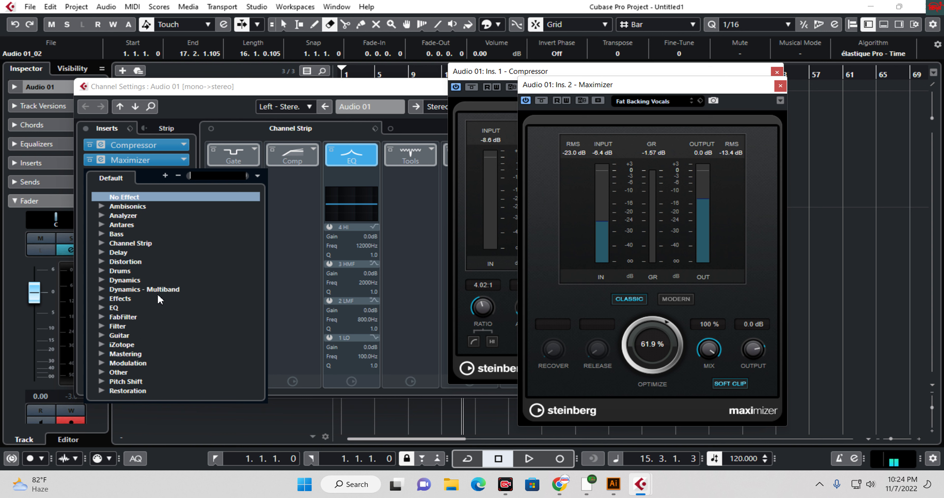
{"action": "scroll", "coordinate": [160, 300], "scroll_direction": "down", "scroll_amount": 5}
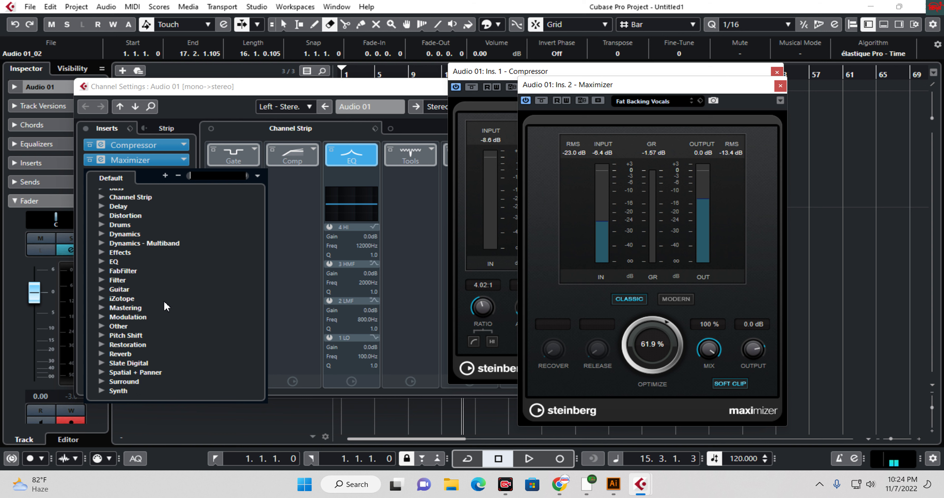
{"action": "scroll", "coordinate": [166, 306], "scroll_direction": "down", "scroll_amount": 1}
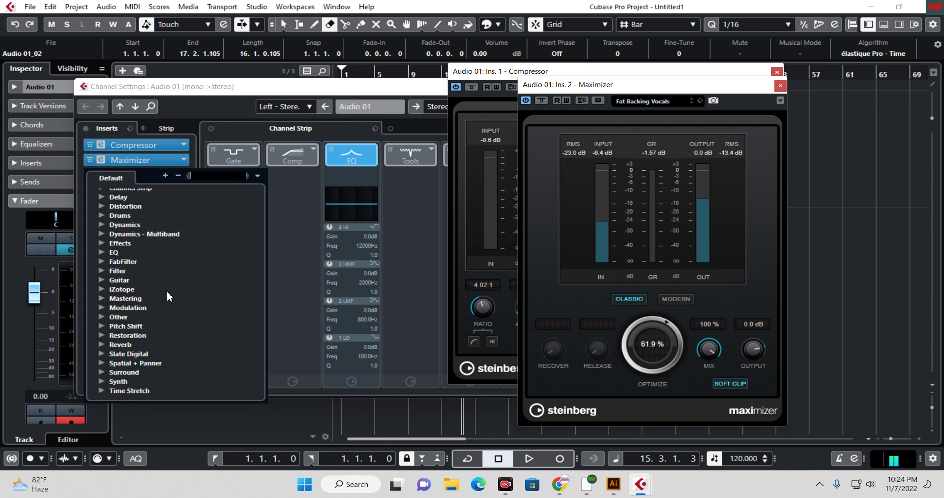
{"action": "left_click", "coordinate": [101, 343]}
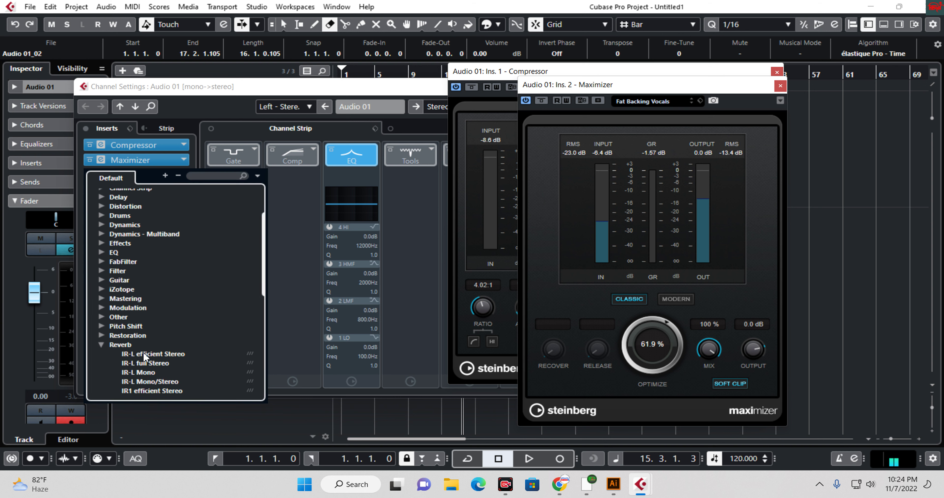
{"action": "scroll", "coordinate": [169, 358], "scroll_direction": "down", "scroll_amount": 7}
{"action": "scroll", "coordinate": [168, 358], "scroll_direction": "down", "scroll_amount": 8}
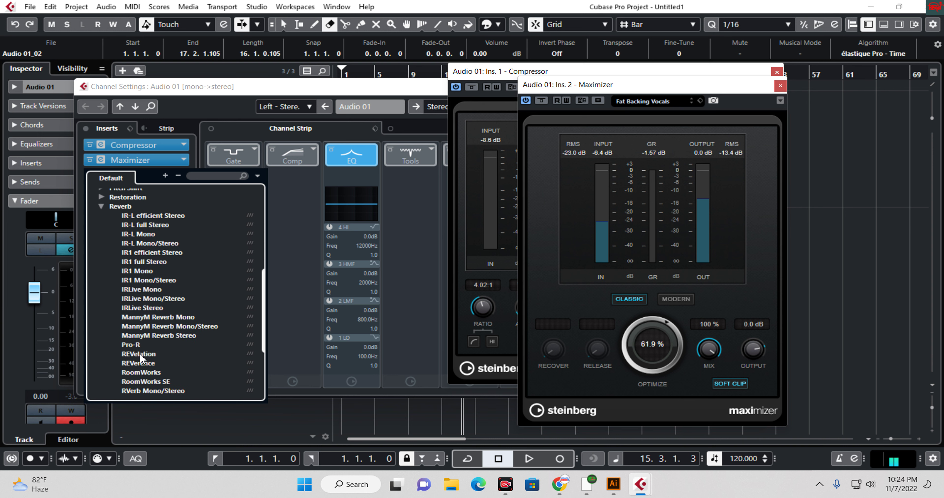
{"action": "scroll", "coordinate": [140, 358], "scroll_direction": "down", "scroll_amount": 3}
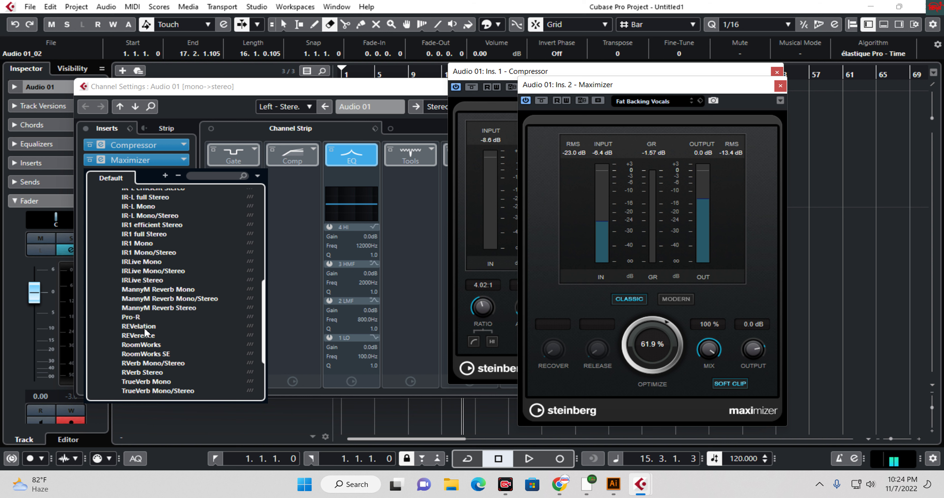
{"action": "left_click", "coordinate": [145, 375]}
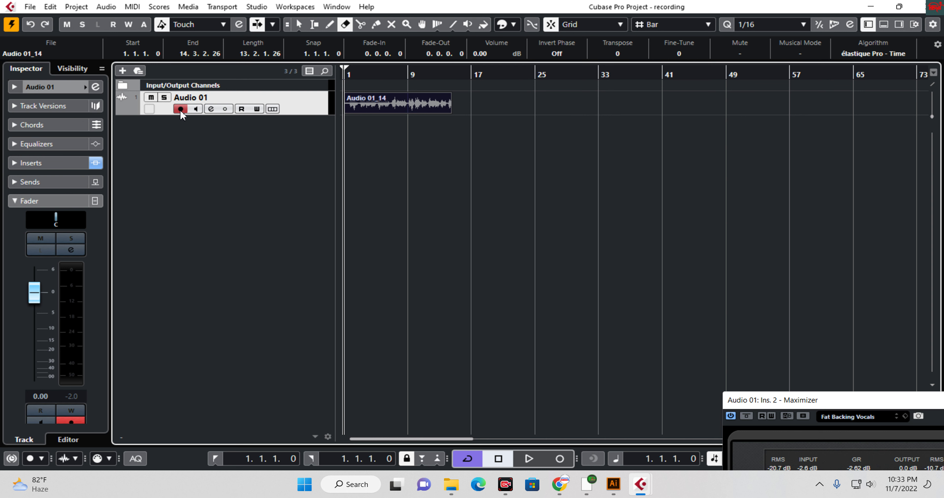
Step: Open the Audio 01 channel settings and review the Compressor's editor and its preset list
{"action": "left_click", "coordinate": [211, 110]}
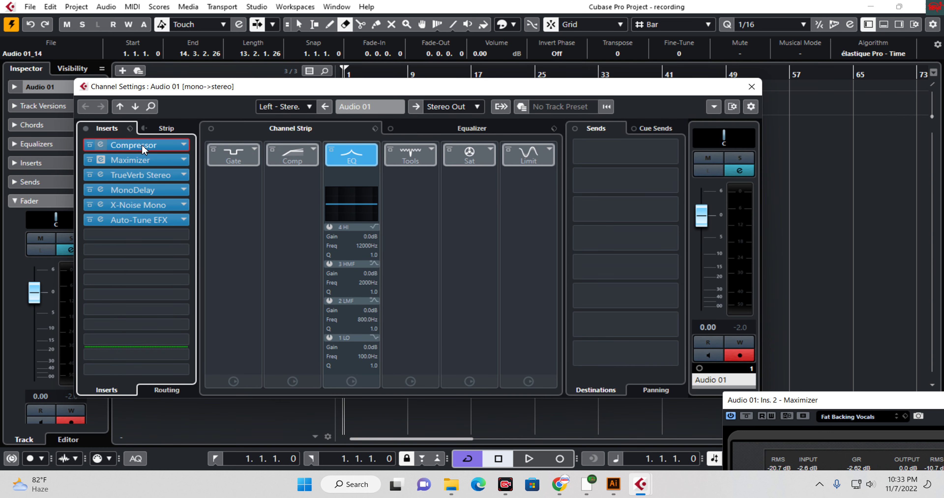
{"action": "left_click", "coordinate": [142, 148]}
{"action": "left_click", "coordinate": [143, 149]}
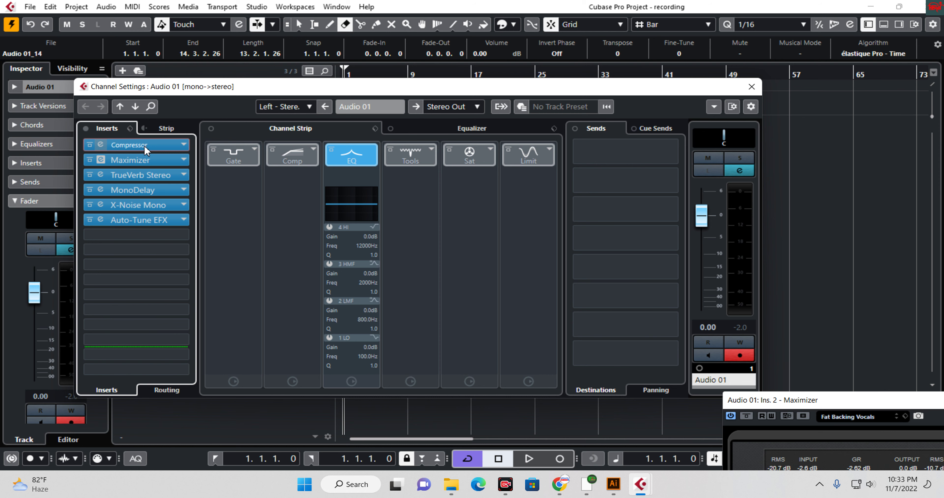
{"action": "left_click", "coordinate": [146, 146]}
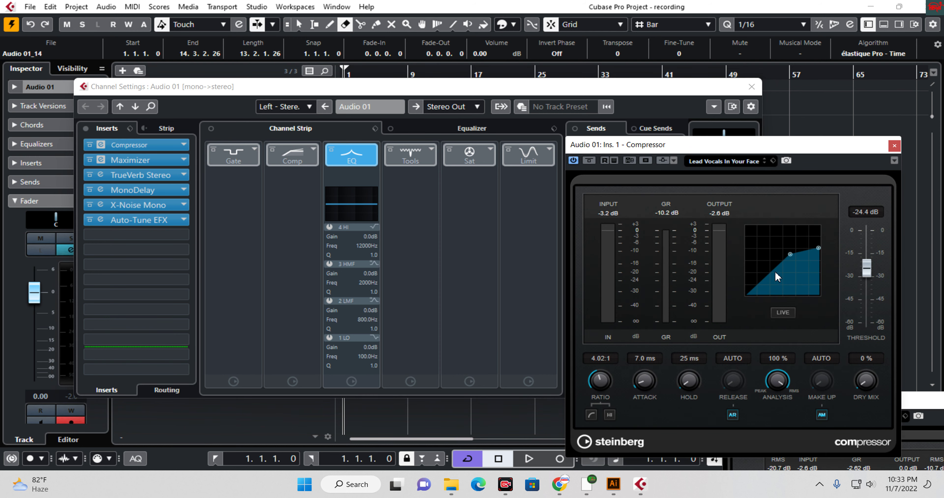
{"action": "left_click", "coordinate": [707, 161]}
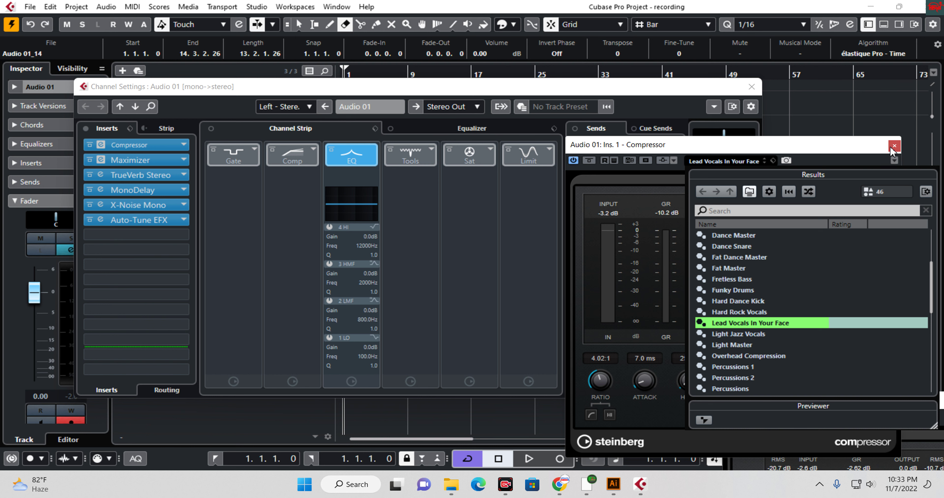
Step: Reopen the Maximizer's editor and load Maximizer afresh in the second insert slot
{"action": "left_click", "coordinate": [129, 165]}
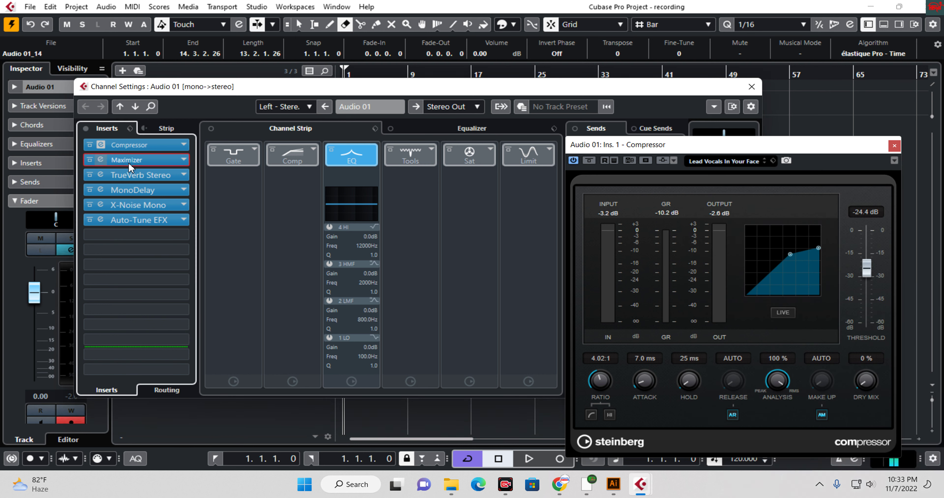
{"action": "left_click", "coordinate": [101, 160]}
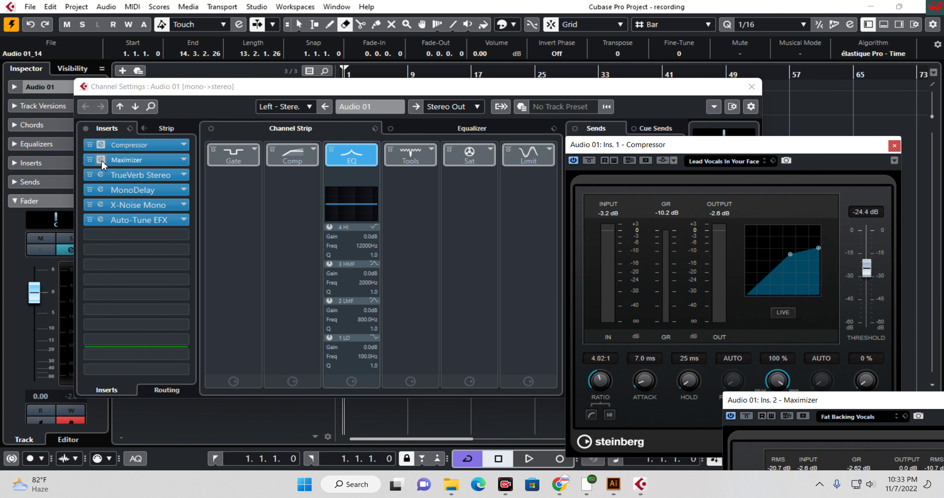
{"action": "left_click", "coordinate": [181, 160]}
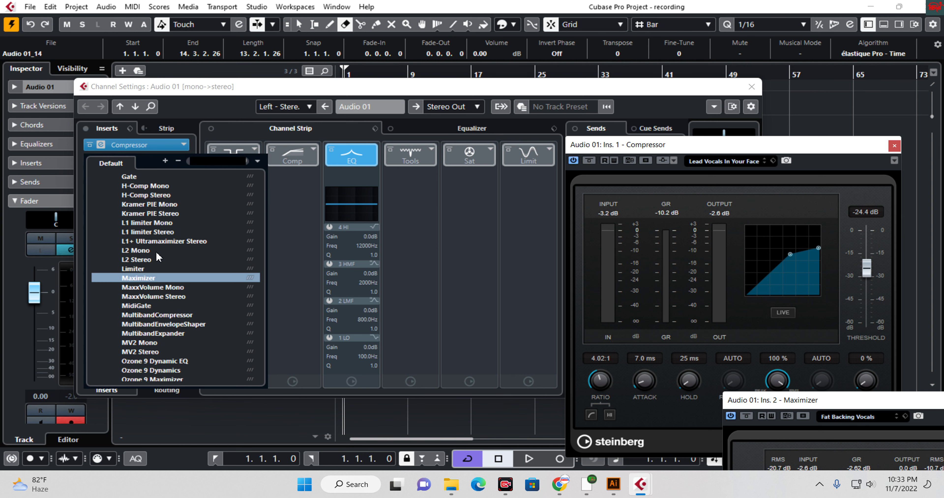
{"action": "left_click", "coordinate": [126, 279]}
{"action": "left_click", "coordinate": [126, 280]}
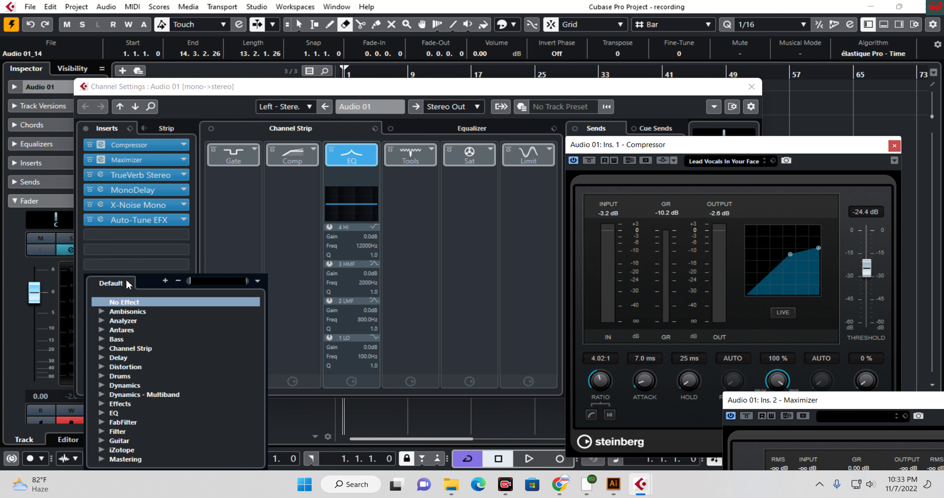
{"action": "left_click", "coordinate": [133, 196]}
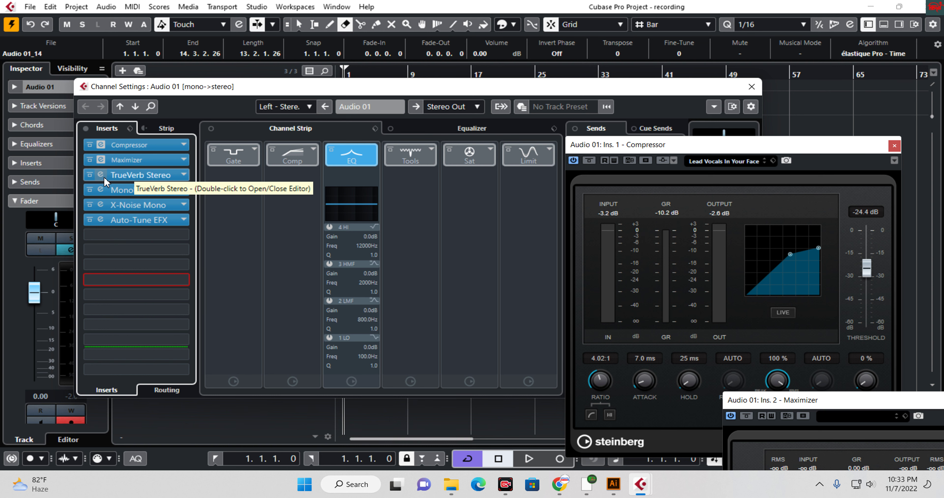
Step: Look through the TrueVerb Stereo preset list and open the X-Noise Mono editor from the fifth insert slot
{"action": "double_click", "coordinate": [126, 178]}
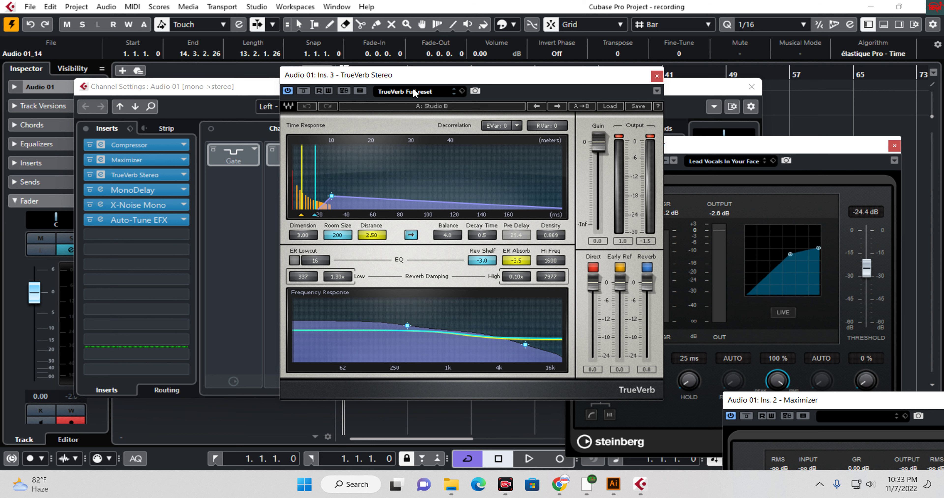
{"action": "left_click", "coordinate": [404, 95]}
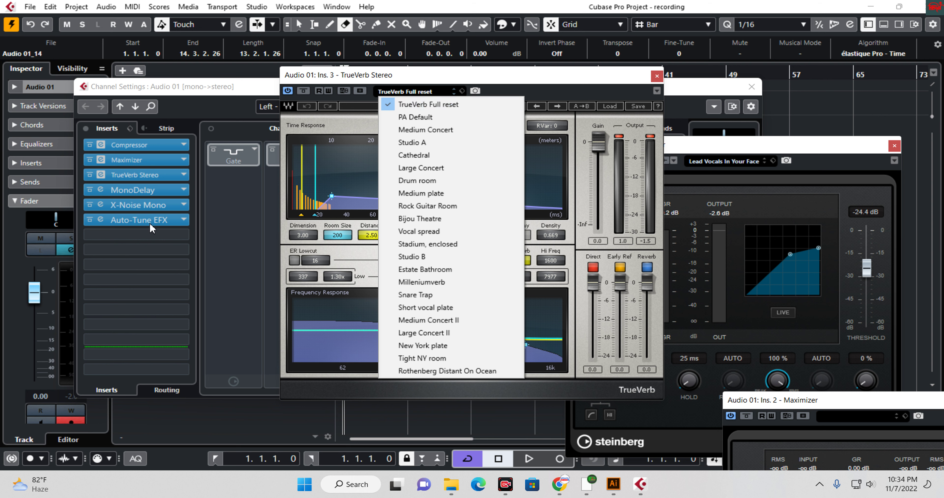
{"action": "left_click", "coordinate": [143, 207]}
{"action": "double_click", "coordinate": [168, 210]}
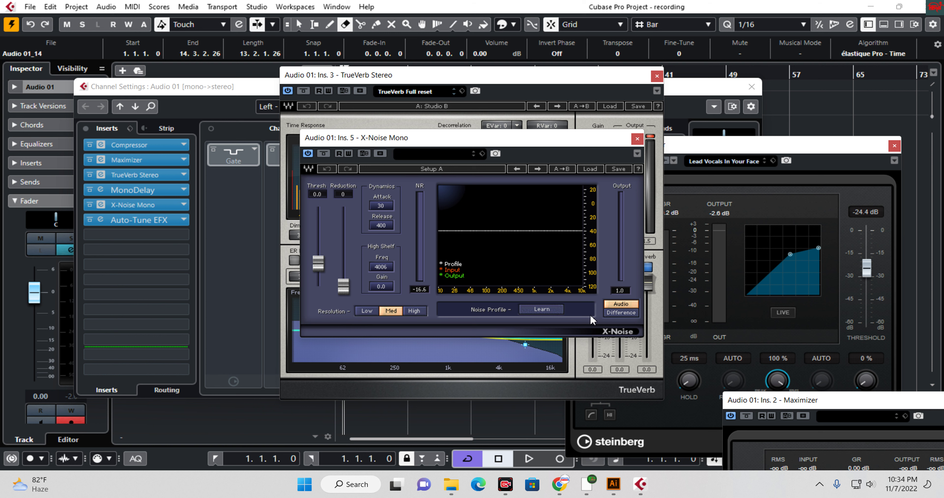
Step: Save the current Auto-Tune EFX settings as that effect's default preset
{"action": "left_click", "coordinate": [181, 219]}
{"action": "key", "text": "Return"}
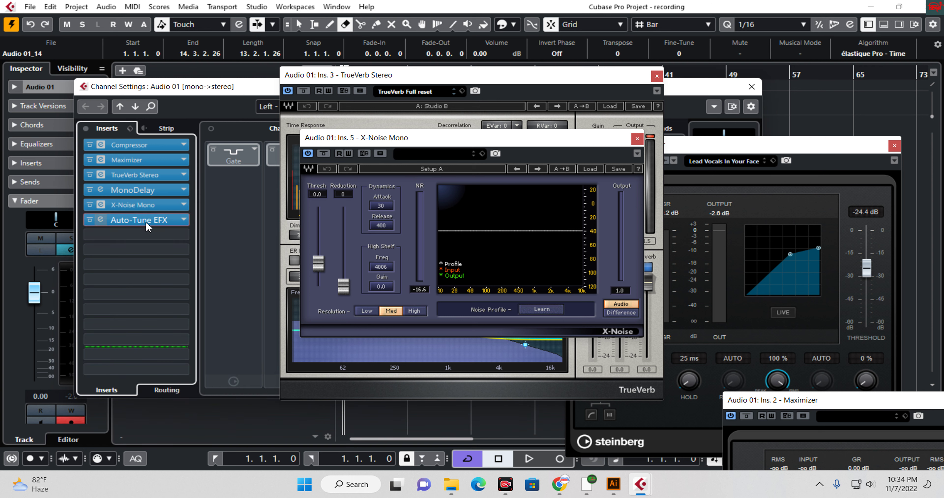
{"action": "right_click", "coordinate": [92, 221]}
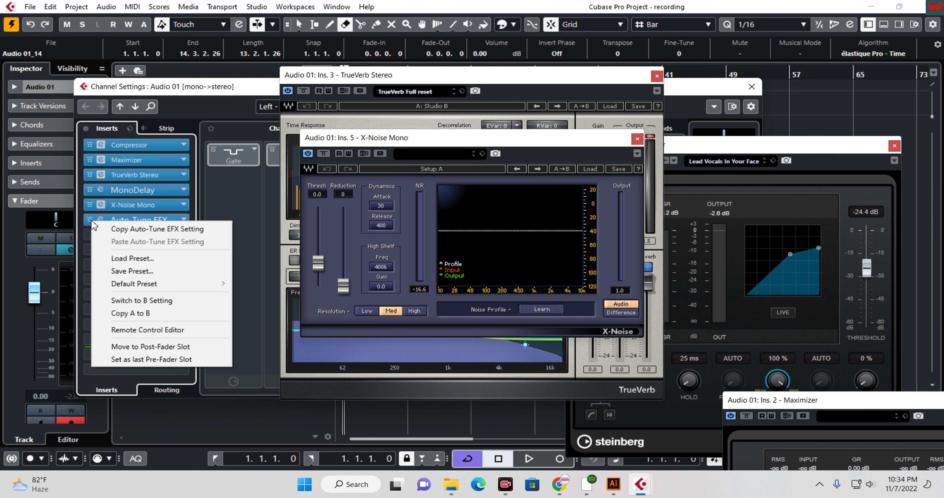
{"action": "mouse_move", "coordinate": [166, 288]}
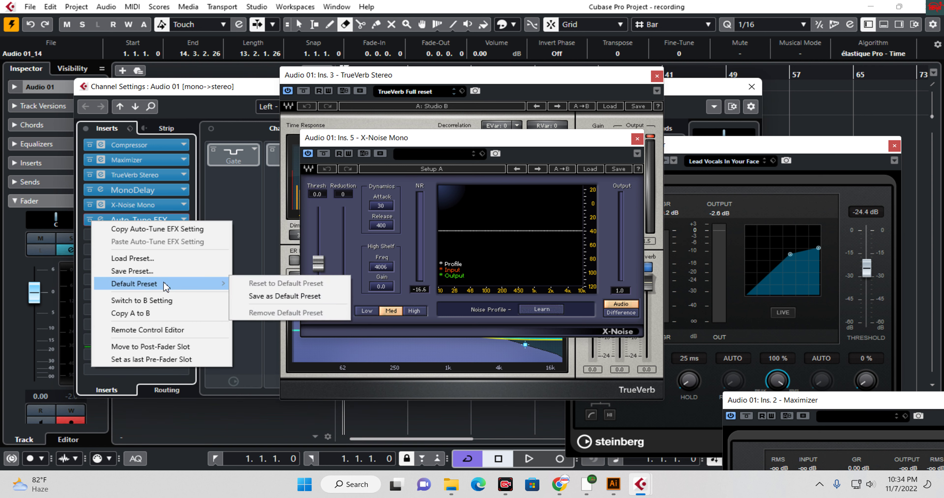
{"action": "left_click", "coordinate": [273, 296]}
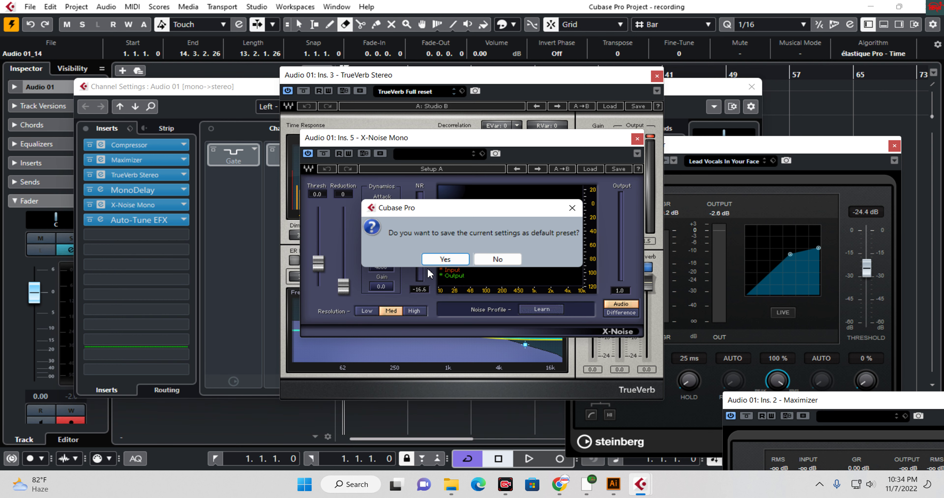
{"action": "left_click", "coordinate": [444, 259]}
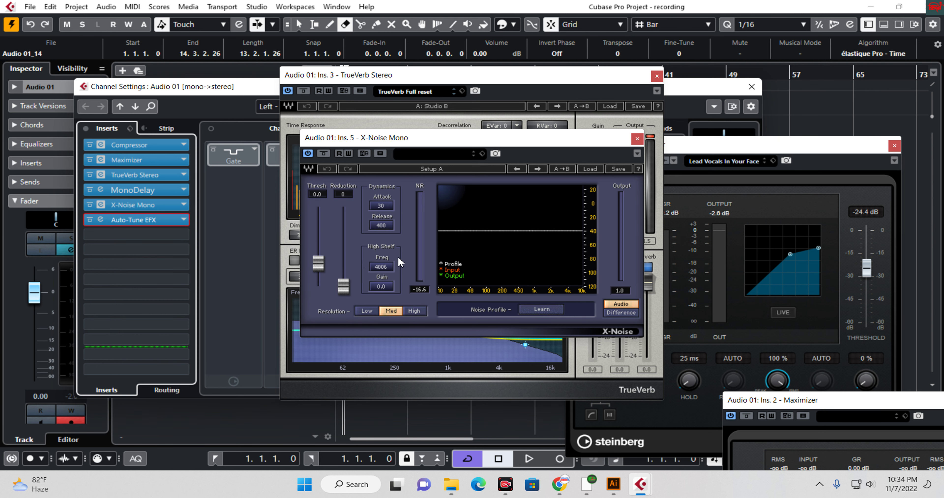
Step: View the Auto-Tune EFX editor and close it, and open the MonoDelay editor with its window shifted over X-Noise
{"action": "left_click", "coordinate": [154, 235]}
{"action": "left_click", "coordinate": [103, 222]}
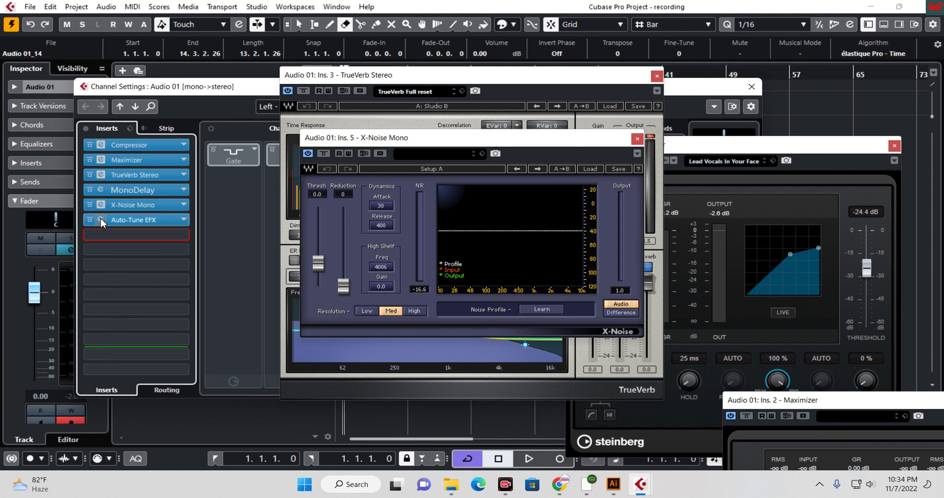
{"action": "double_click", "coordinate": [101, 221]}
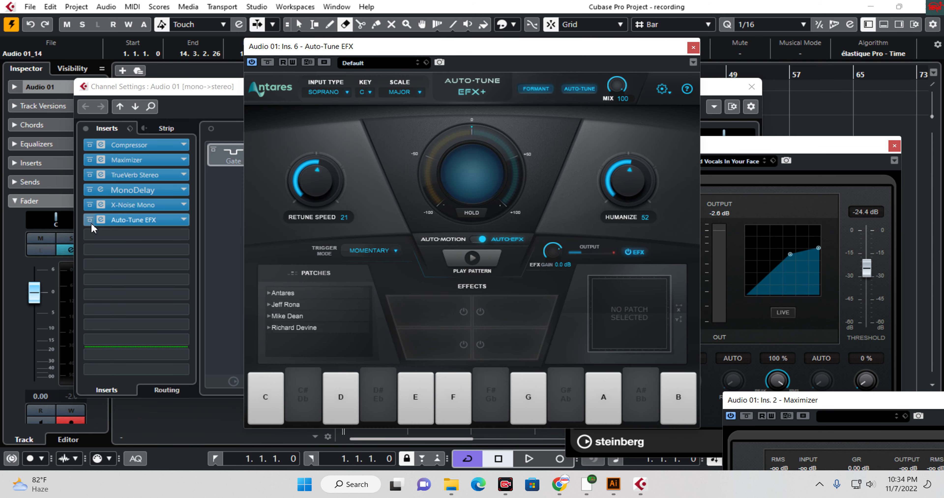
{"action": "double_click", "coordinate": [101, 221]}
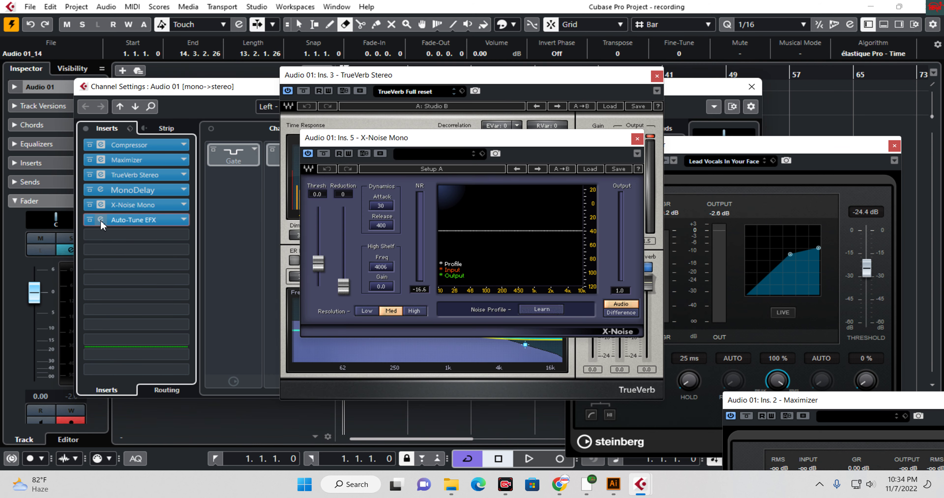
{"action": "double_click", "coordinate": [101, 191]}
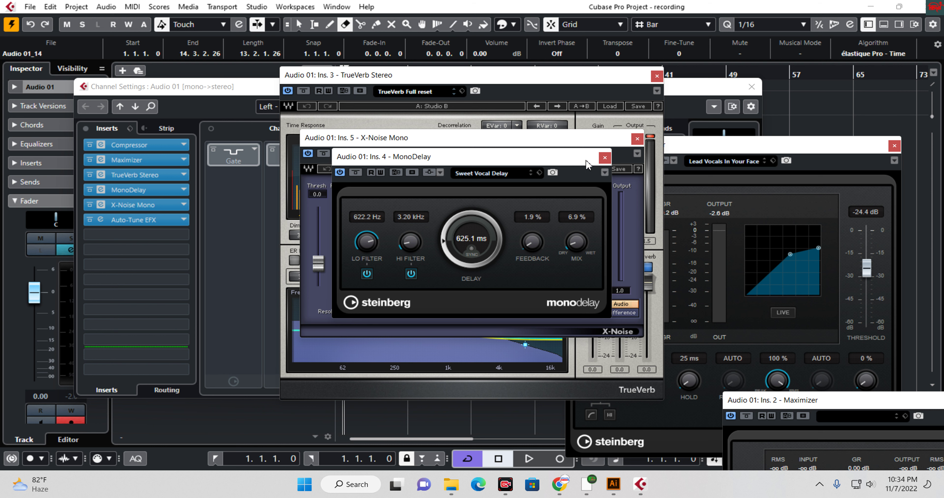
{"action": "left_click_drag", "start_coordinate": [561, 158], "coordinate": [517, 180]}
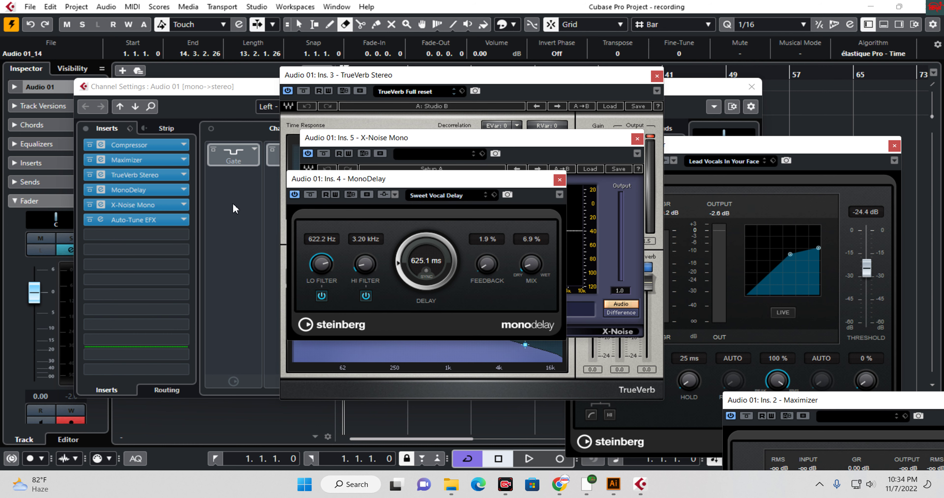
Step: Close the MonoDelay editor and play the processed vocal with the system volume set to 51
{"action": "double_click", "coordinate": [124, 191]}
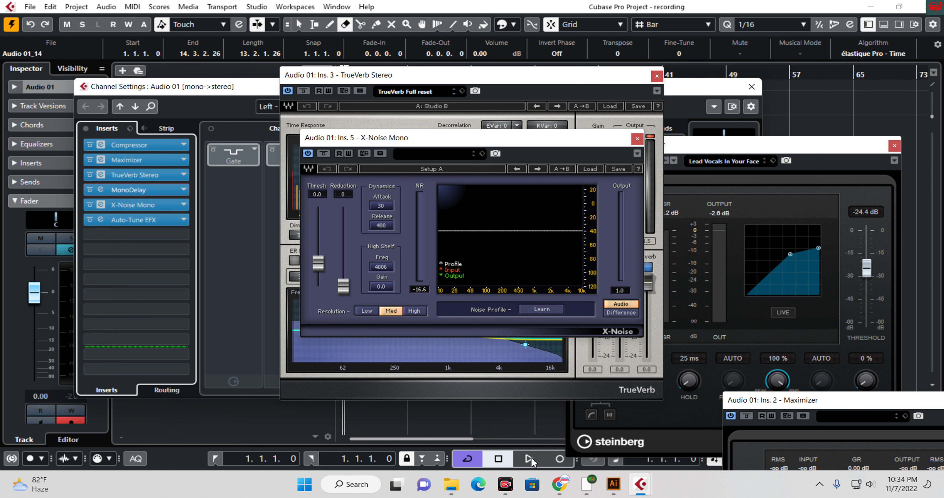
{"action": "left_click", "coordinate": [530, 460]}
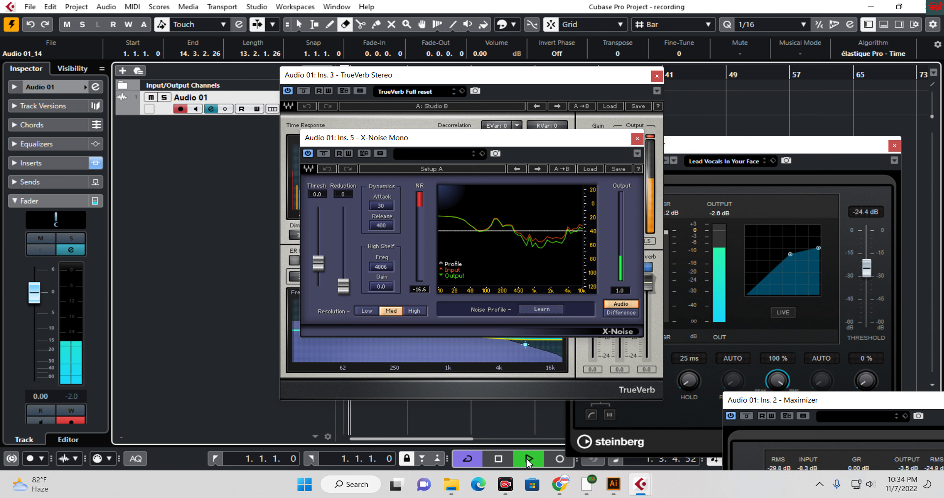
{"action": "left_click", "coordinate": [871, 485]}
{"action": "left_click_drag", "start_coordinate": [792, 413], "coordinate": [829, 413]}
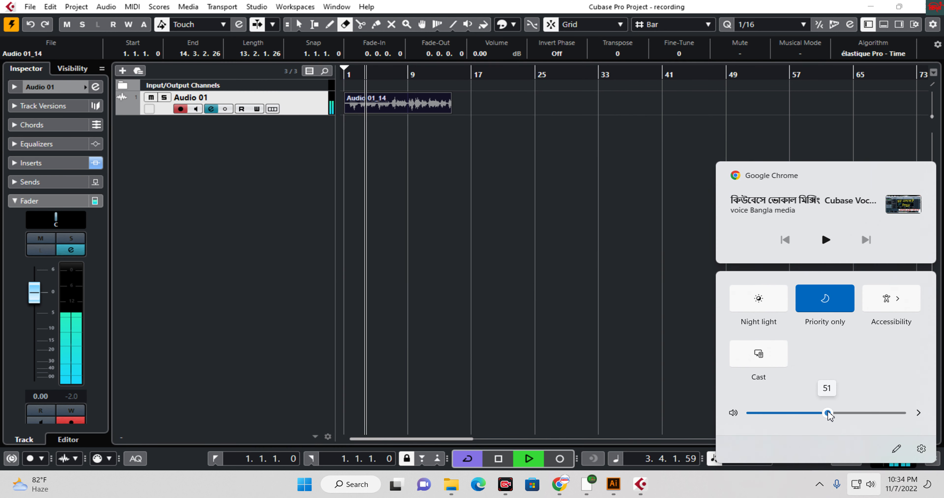
{"action": "left_click", "coordinate": [498, 459]}
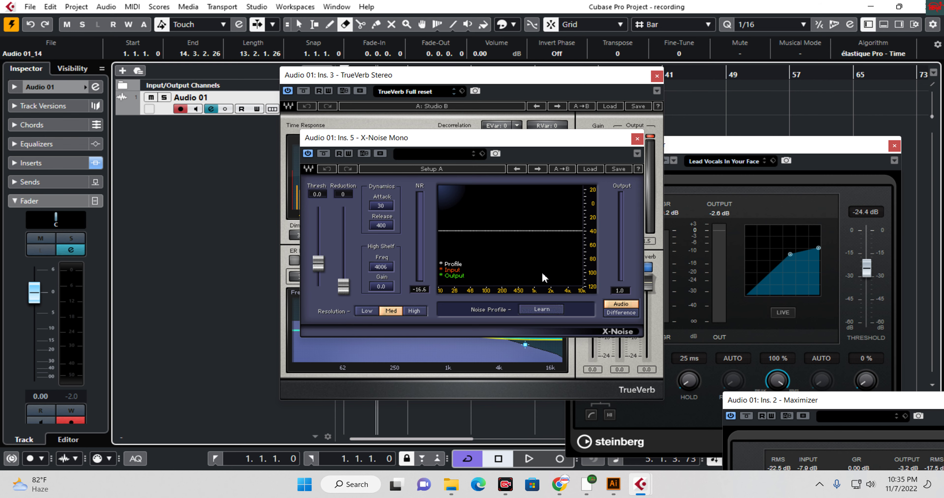
Step: Spread the TrueVerb and Compressor editor windows side by side while playing the vocal
{"action": "left_click_drag", "start_coordinate": [508, 81], "coordinate": [517, 99]}
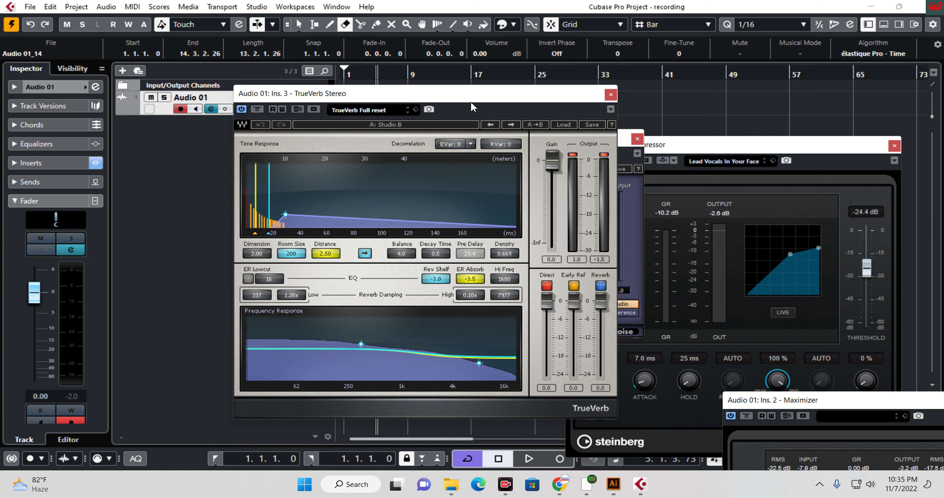
{"action": "left_click_drag", "start_coordinate": [471, 104], "coordinate": [531, 90]}
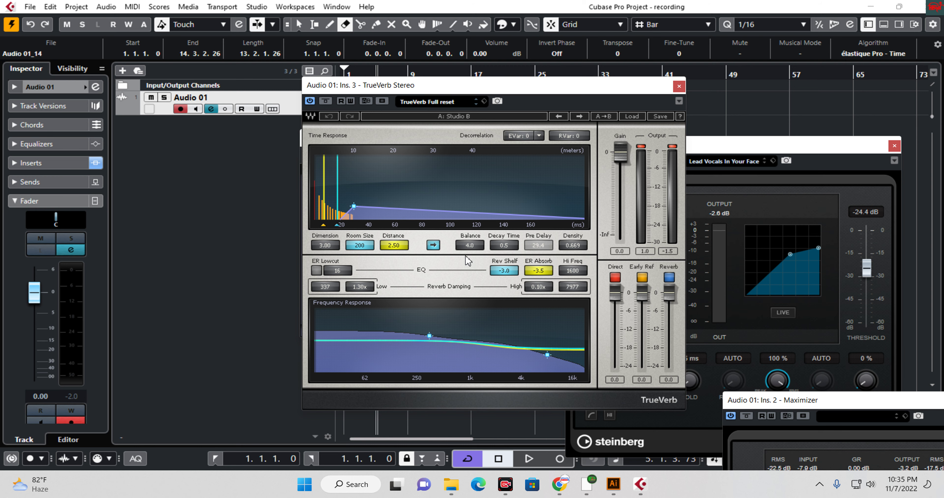
{"action": "left_click_drag", "start_coordinate": [450, 89], "coordinate": [567, 26]}
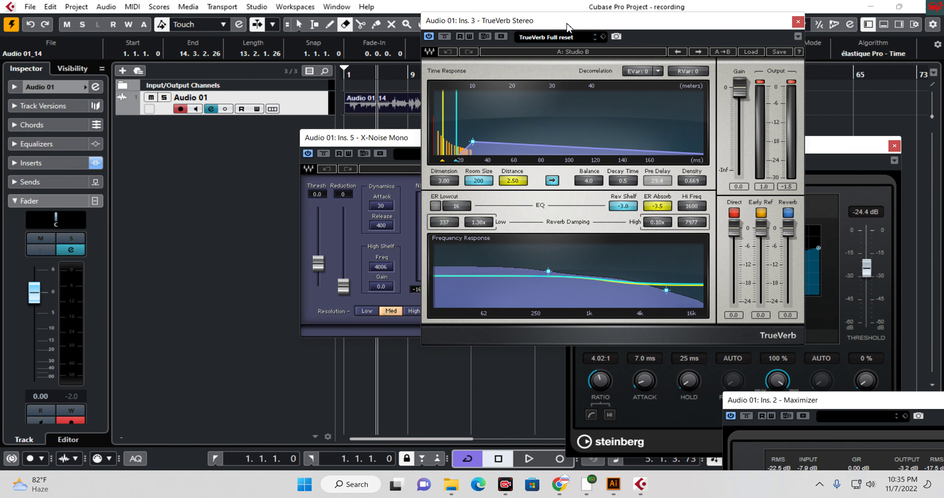
{"action": "left_click", "coordinate": [537, 461]}
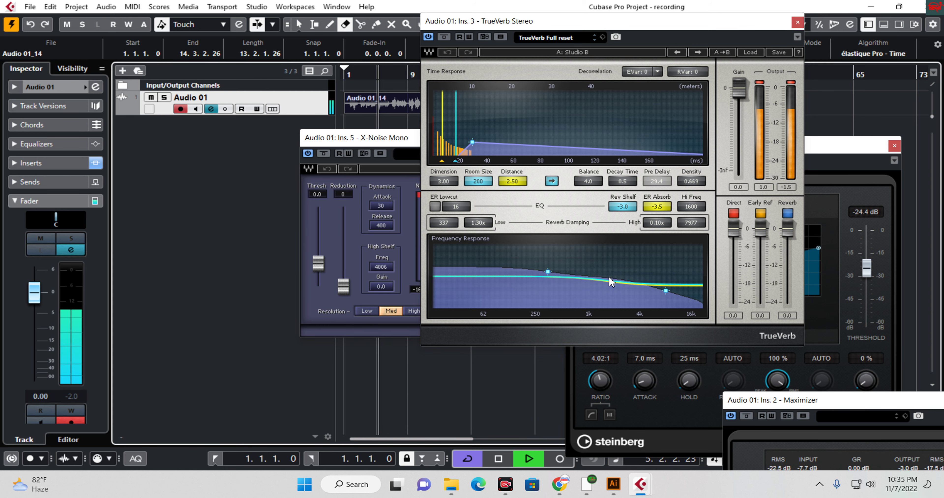
{"action": "left_click_drag", "start_coordinate": [665, 20], "coordinate": [418, 21]}
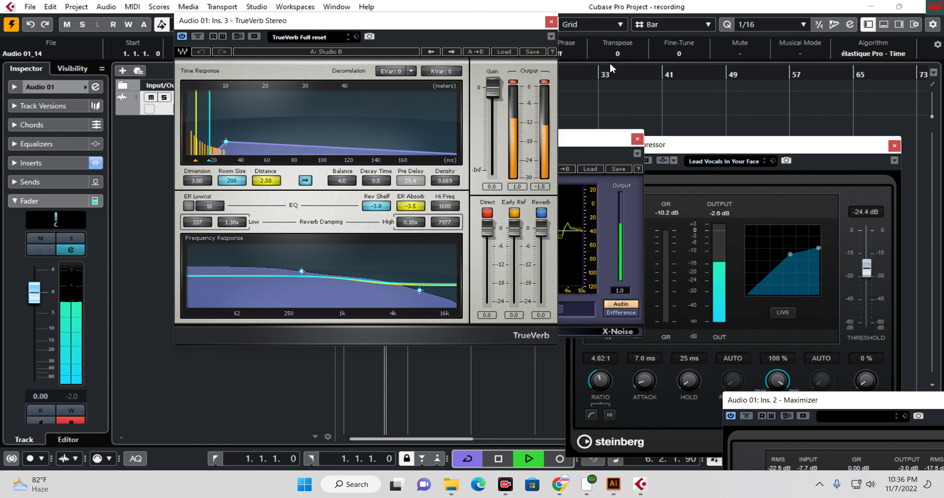
{"action": "left_click", "coordinate": [757, 148]}
{"action": "left_click_drag", "start_coordinate": [757, 149], "coordinate": [787, 45]}
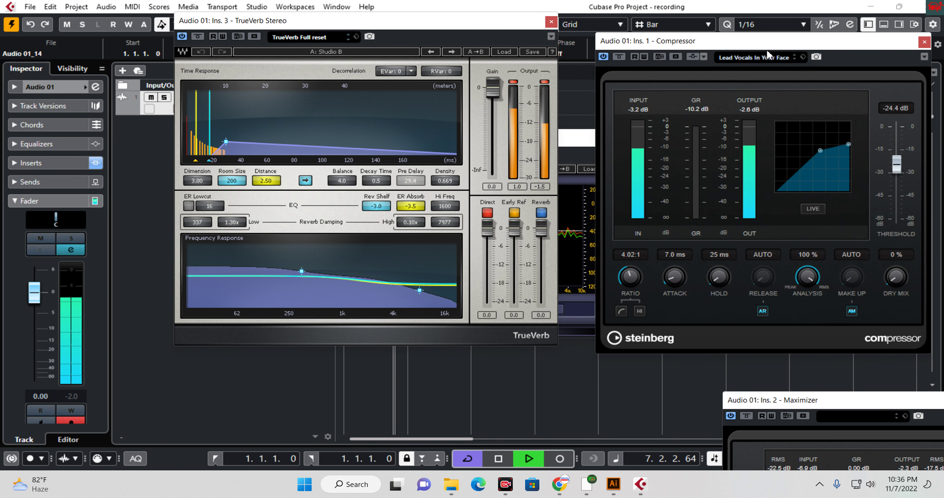
Step: Bring the X-Noise Mono editor to the front and set its threshold to 4.8 during playback
{"action": "left_click", "coordinate": [583, 136]}
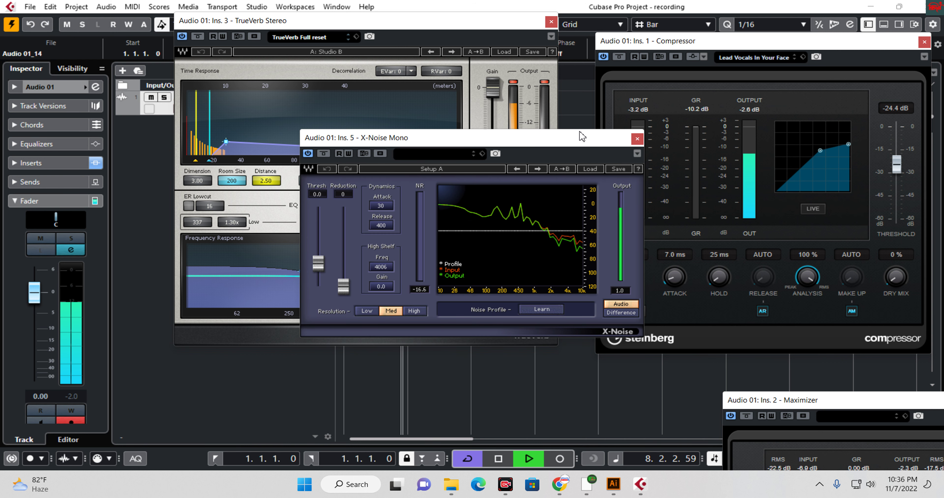
{"action": "mouse_move", "coordinate": [318, 263]}
{"action": "left_mouse_down"}
{"action": "mouse_move", "coordinate": [318, 239]}
{"action": "mouse_move", "coordinate": [318, 264]}
{"action": "left_mouse_up"}
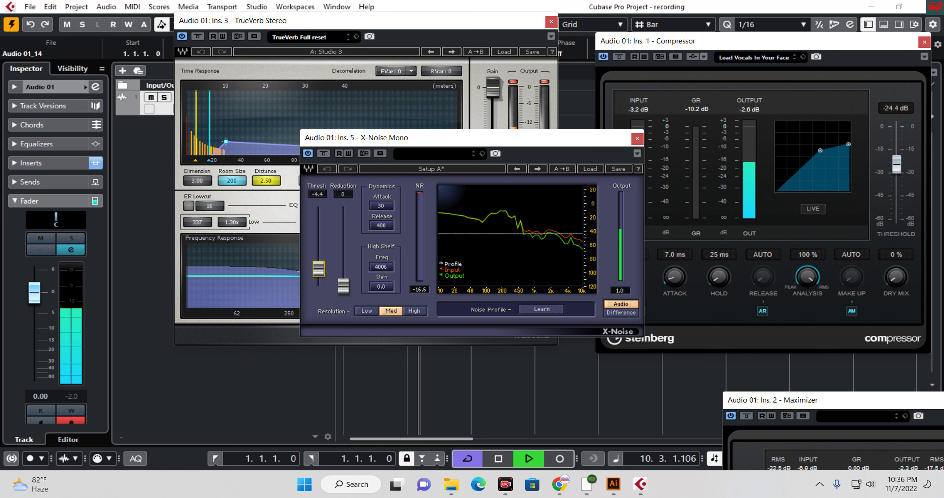
{"action": "left_click", "coordinate": [434, 157]}
{"action": "left_click", "coordinate": [450, 151]}
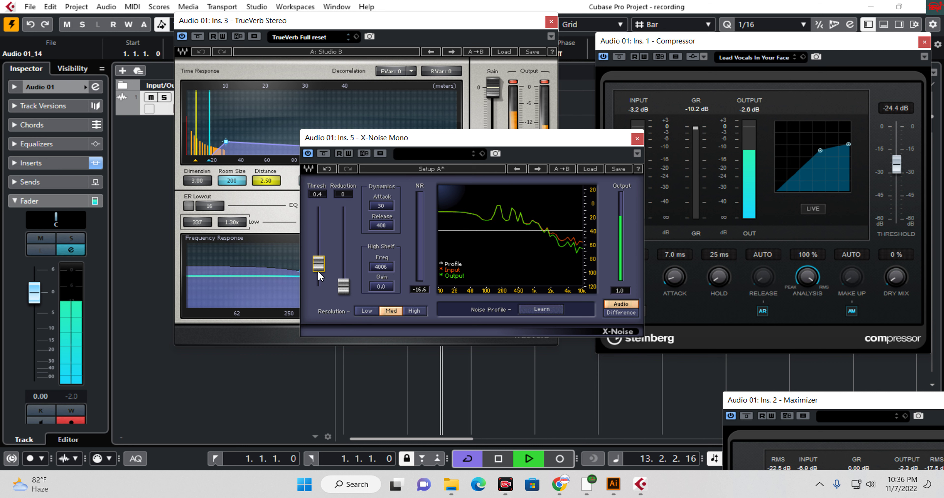
{"action": "left_click_drag", "start_coordinate": [318, 273], "coordinate": [319, 270]}
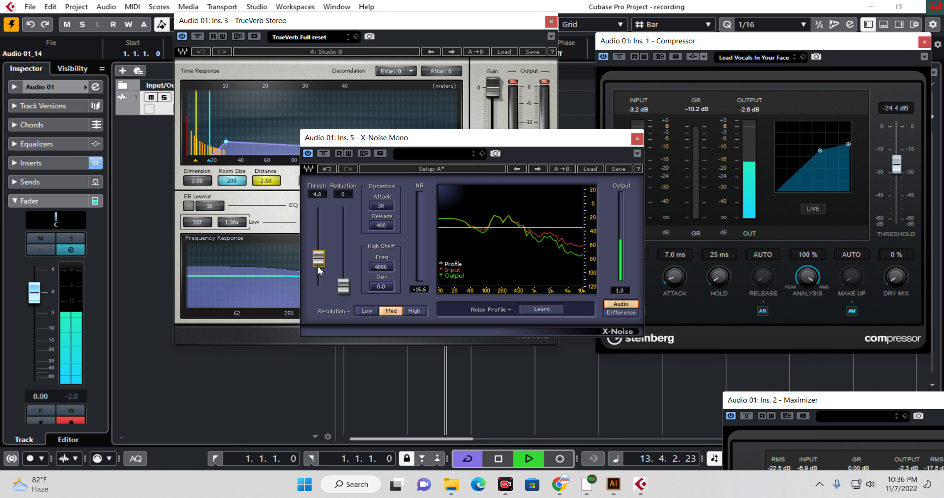
Step: Restart playback of the vocal and set the Compressor's threshold to -20.2 dB
{"action": "left_click", "coordinate": [499, 463]}
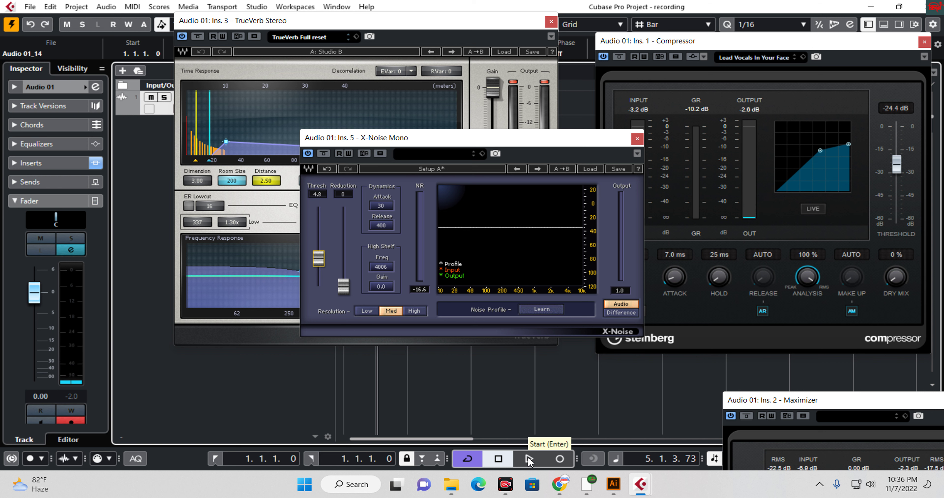
{"action": "left_click", "coordinate": [528, 460]}
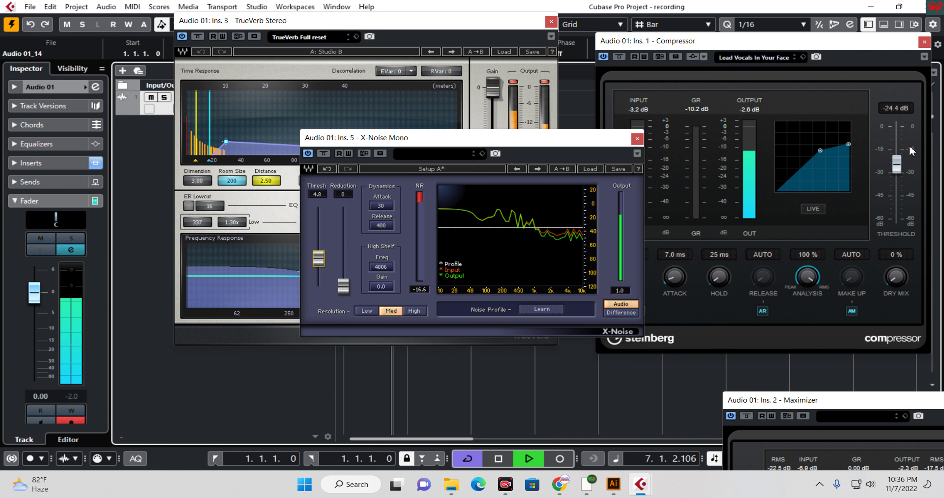
{"action": "mouse_move", "coordinate": [897, 165]}
{"action": "left_mouse_down"}
{"action": "mouse_move", "coordinate": [901, 136]}
{"action": "mouse_move", "coordinate": [901, 171]}
{"action": "mouse_move", "coordinate": [901, 160]}
{"action": "left_mouse_up"}
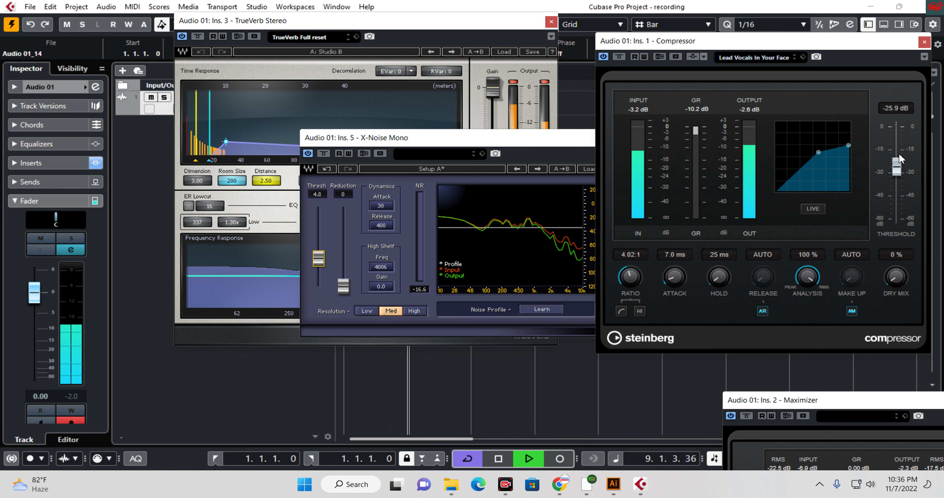
Step: Rearrange the X-Noise, TrueVerb and Compressor windows so that the Audio 01 track's controls are uncovered
{"action": "left_click_drag", "start_coordinate": [564, 141], "coordinate": [268, 242]}
{"action": "left_click_drag", "start_coordinate": [423, 21], "coordinate": [306, 85]}
{"action": "left_click_drag", "start_coordinate": [781, 45], "coordinate": [664, 93]}
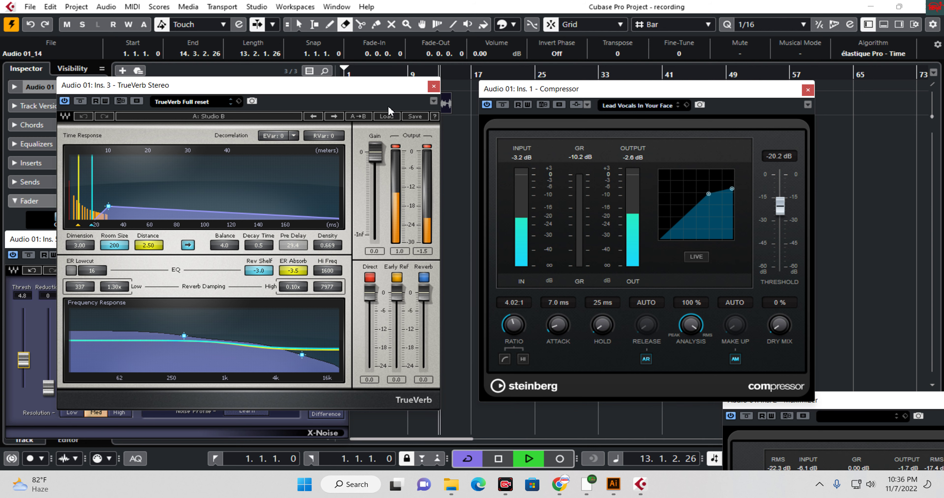
{"action": "left_click_drag", "start_coordinate": [374, 88], "coordinate": [852, 160]}
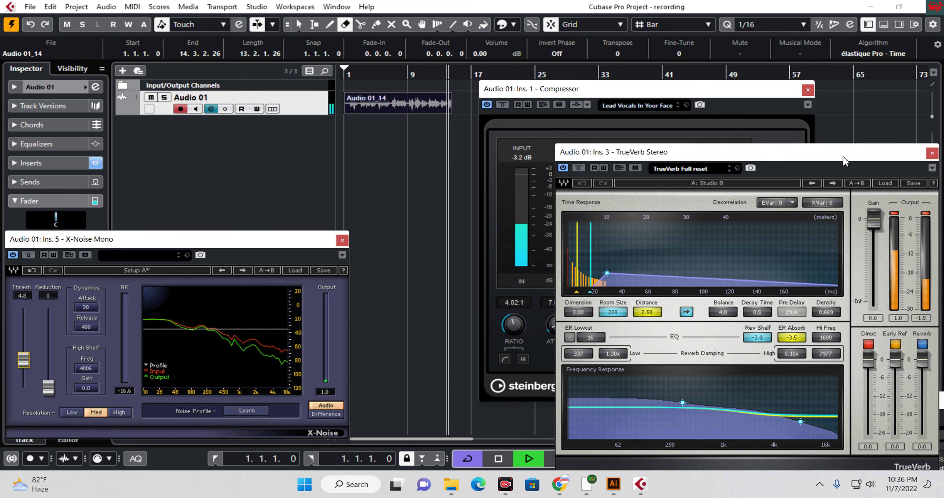
{"action": "left_click_drag", "start_coordinate": [207, 240], "coordinate": [496, 196]}
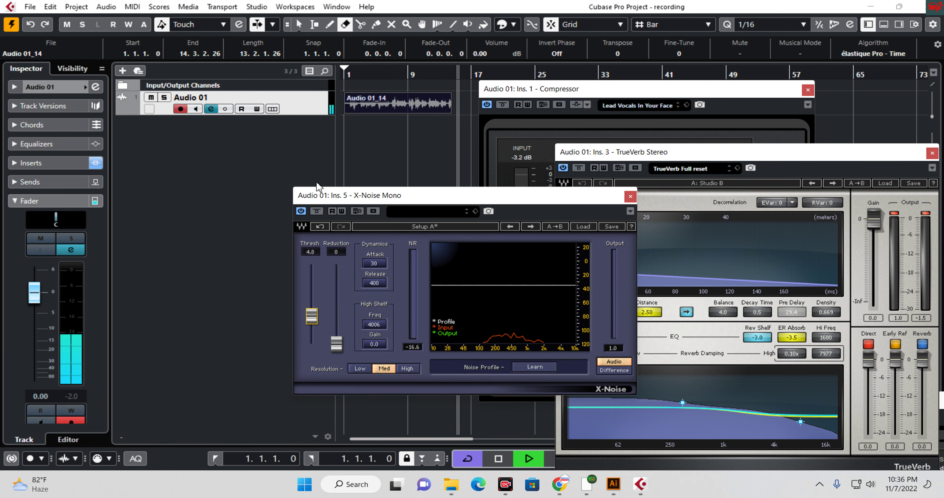
Step: Open the MonoDelay editor from the fourth insert slot and view its preset list while replaying the vocal
{"action": "left_click", "coordinate": [211, 109]}
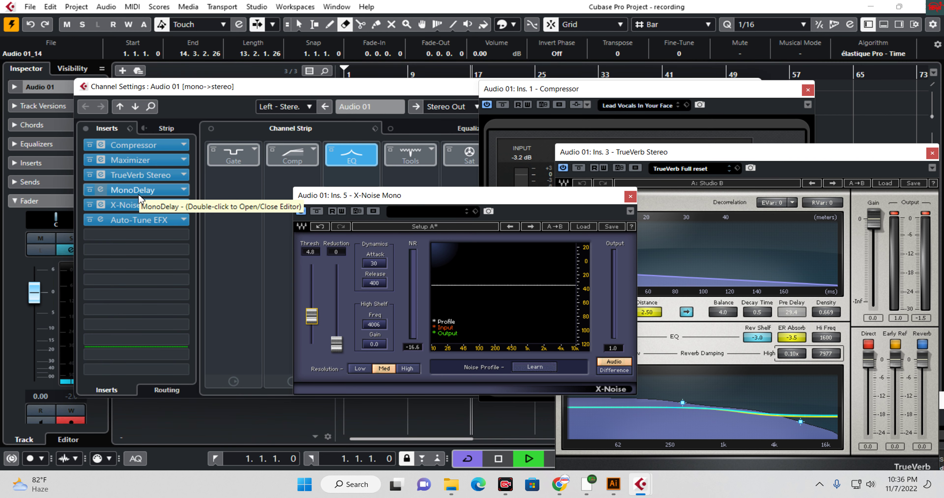
{"action": "double_click", "coordinate": [140, 192]}
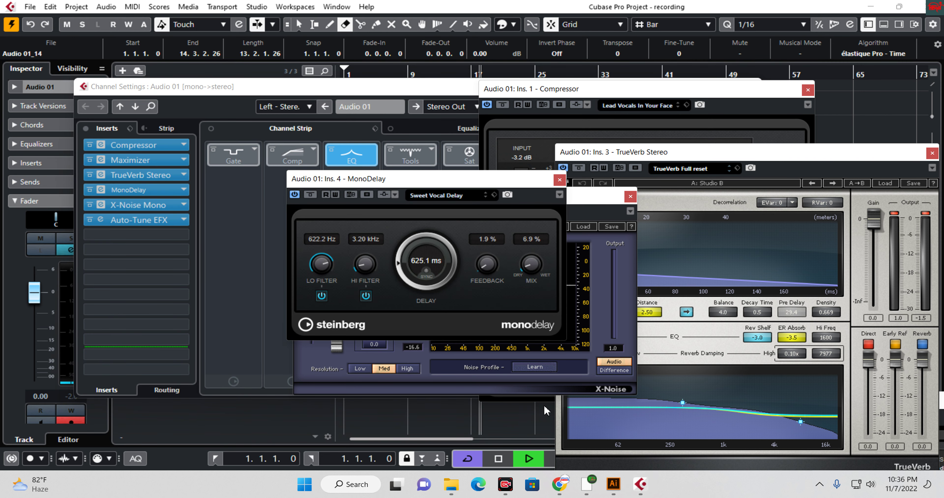
{"action": "left_click", "coordinate": [500, 461]}
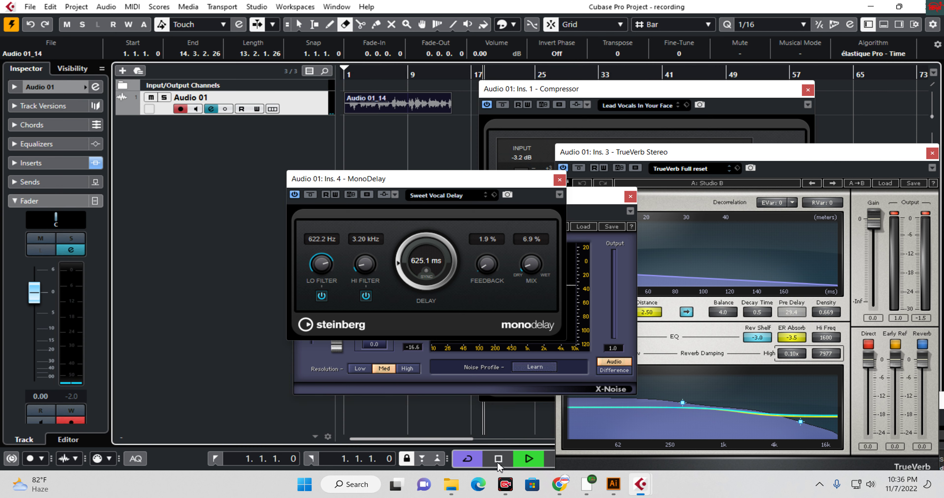
{"action": "left_click", "coordinate": [523, 462]}
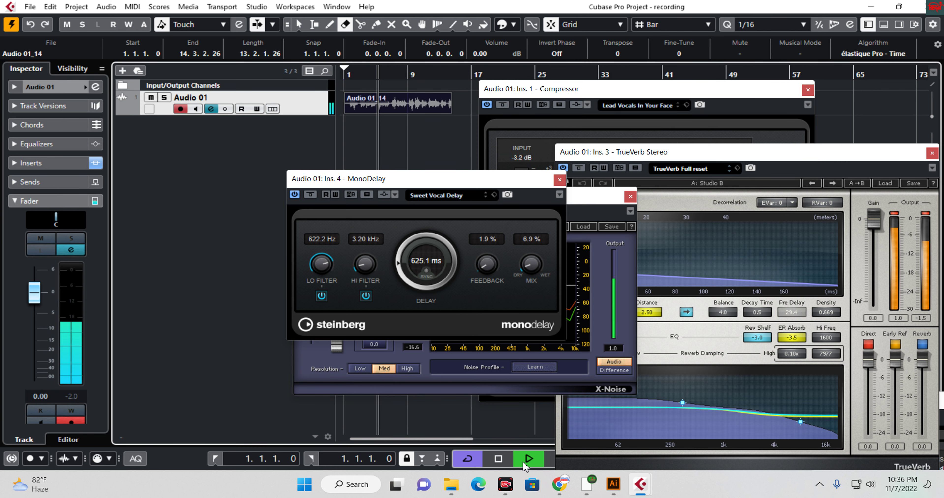
{"action": "left_click", "coordinate": [442, 198]}
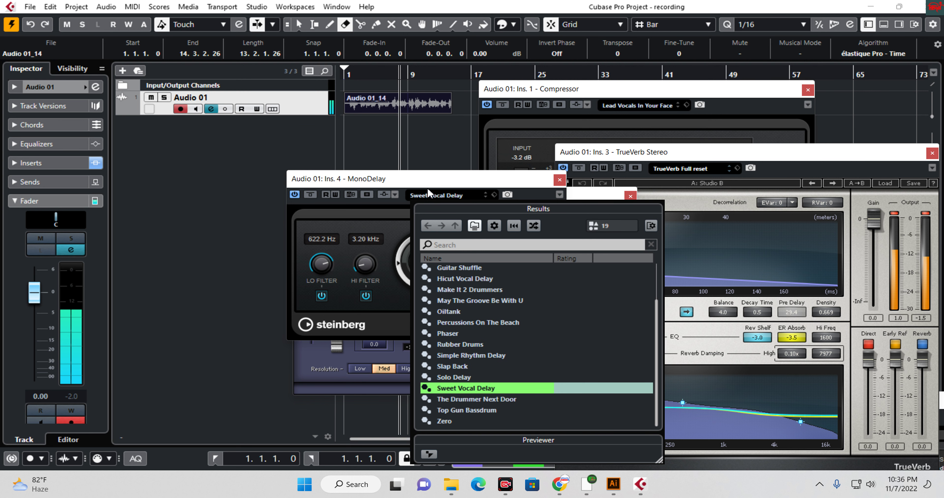
{"action": "left_click", "coordinate": [312, 154]}
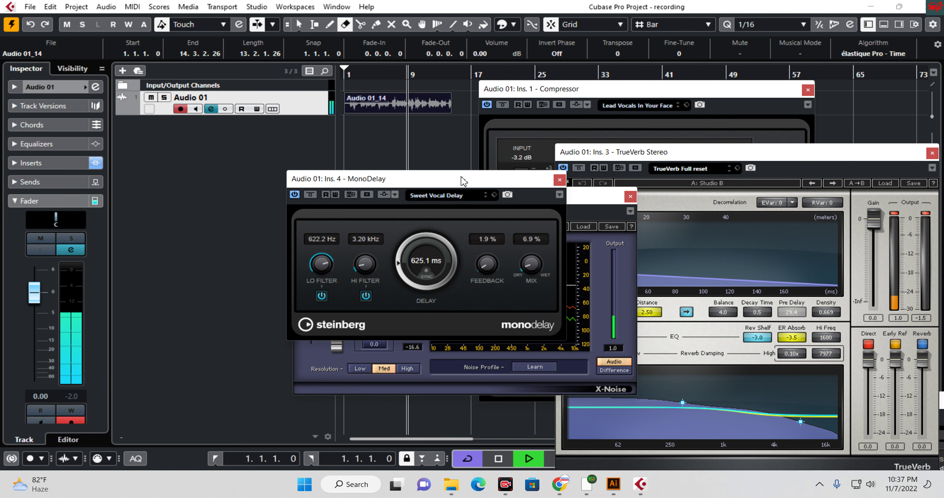
Step: Cascade the MonoDelay, X-Noise and TrueVerb windows during playback, and close the TrueVerb editor once playback is stopped
{"action": "left_click_drag", "start_coordinate": [462, 179], "coordinate": [261, 150]}
{"action": "left_click_drag", "start_coordinate": [511, 203], "coordinate": [374, 132]}
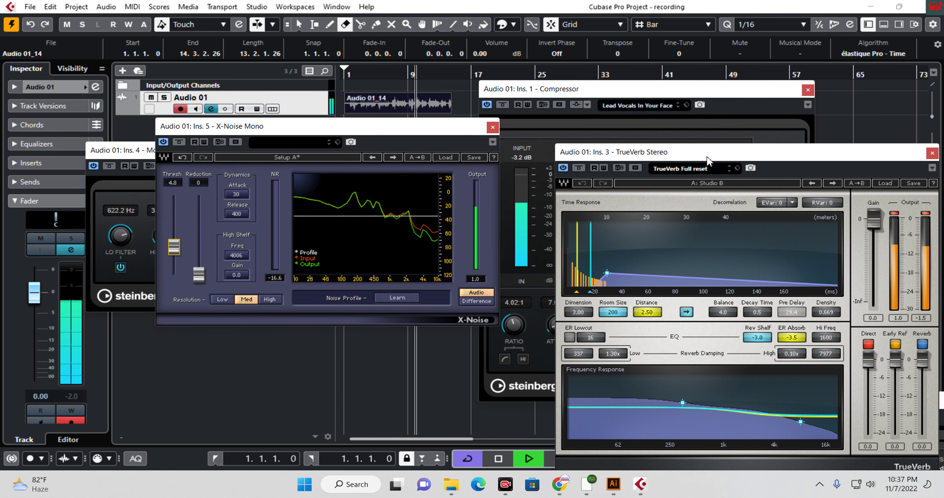
{"action": "left_click_drag", "start_coordinate": [718, 158], "coordinate": [439, 113]}
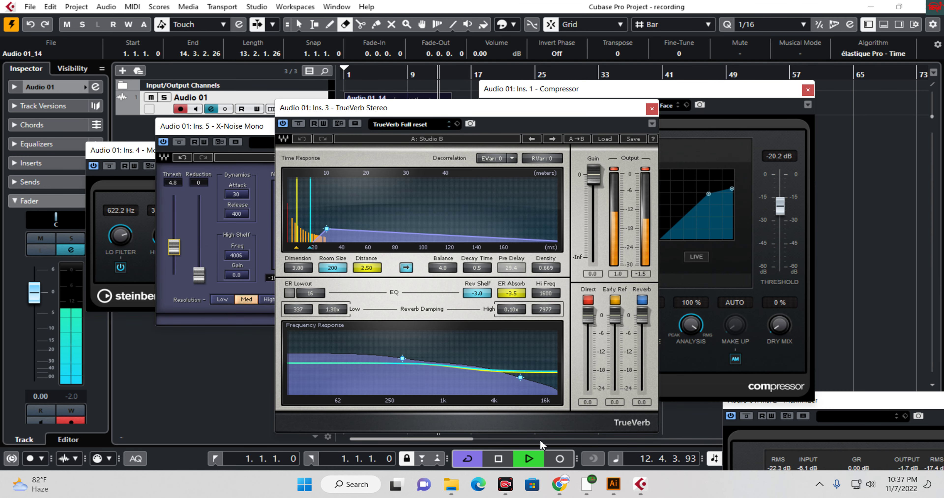
{"action": "left_click", "coordinate": [505, 463]}
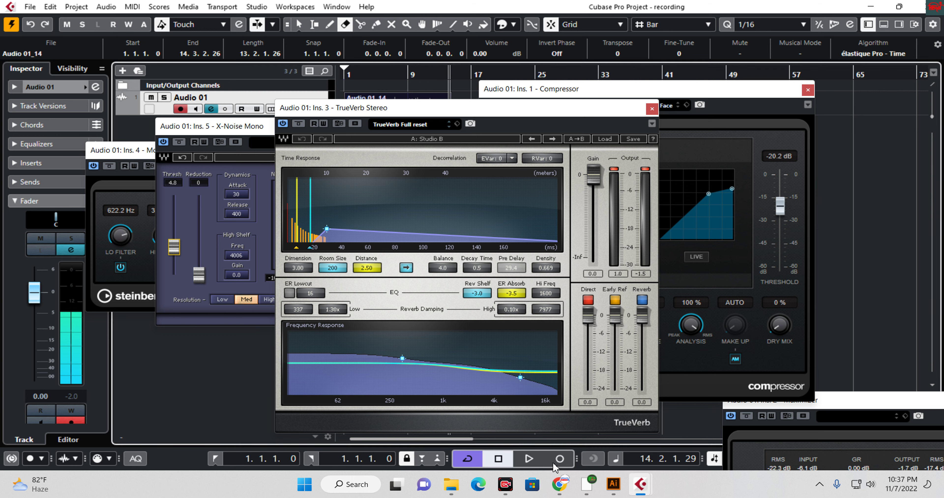
{"action": "left_click", "coordinate": [652, 108]}
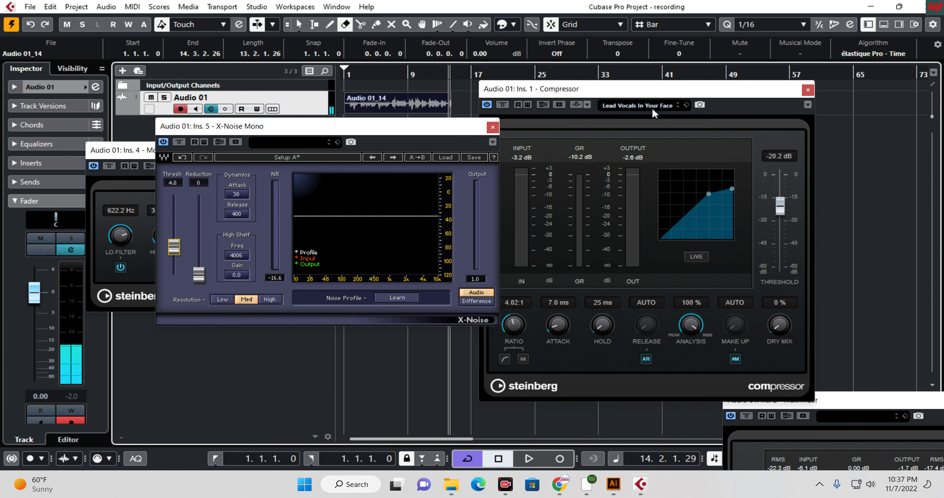